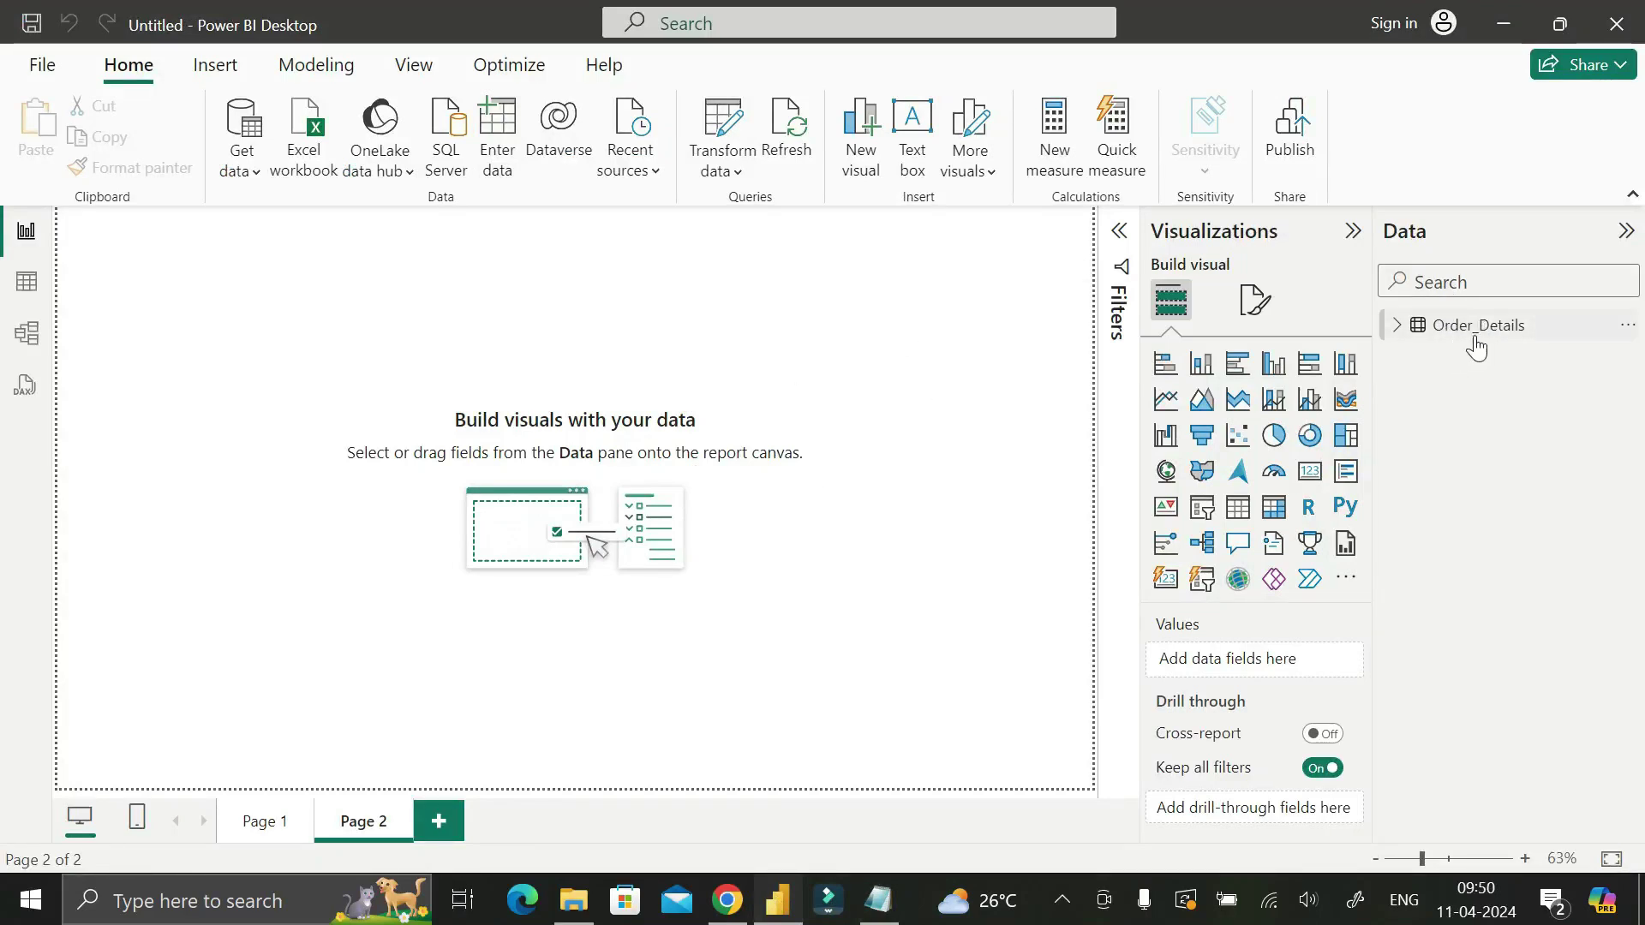
# Examine the Date, Unit and Price columns of the Order_Details table in Table view, then return to Report view
pyautogui.moveTo(1467, 344)
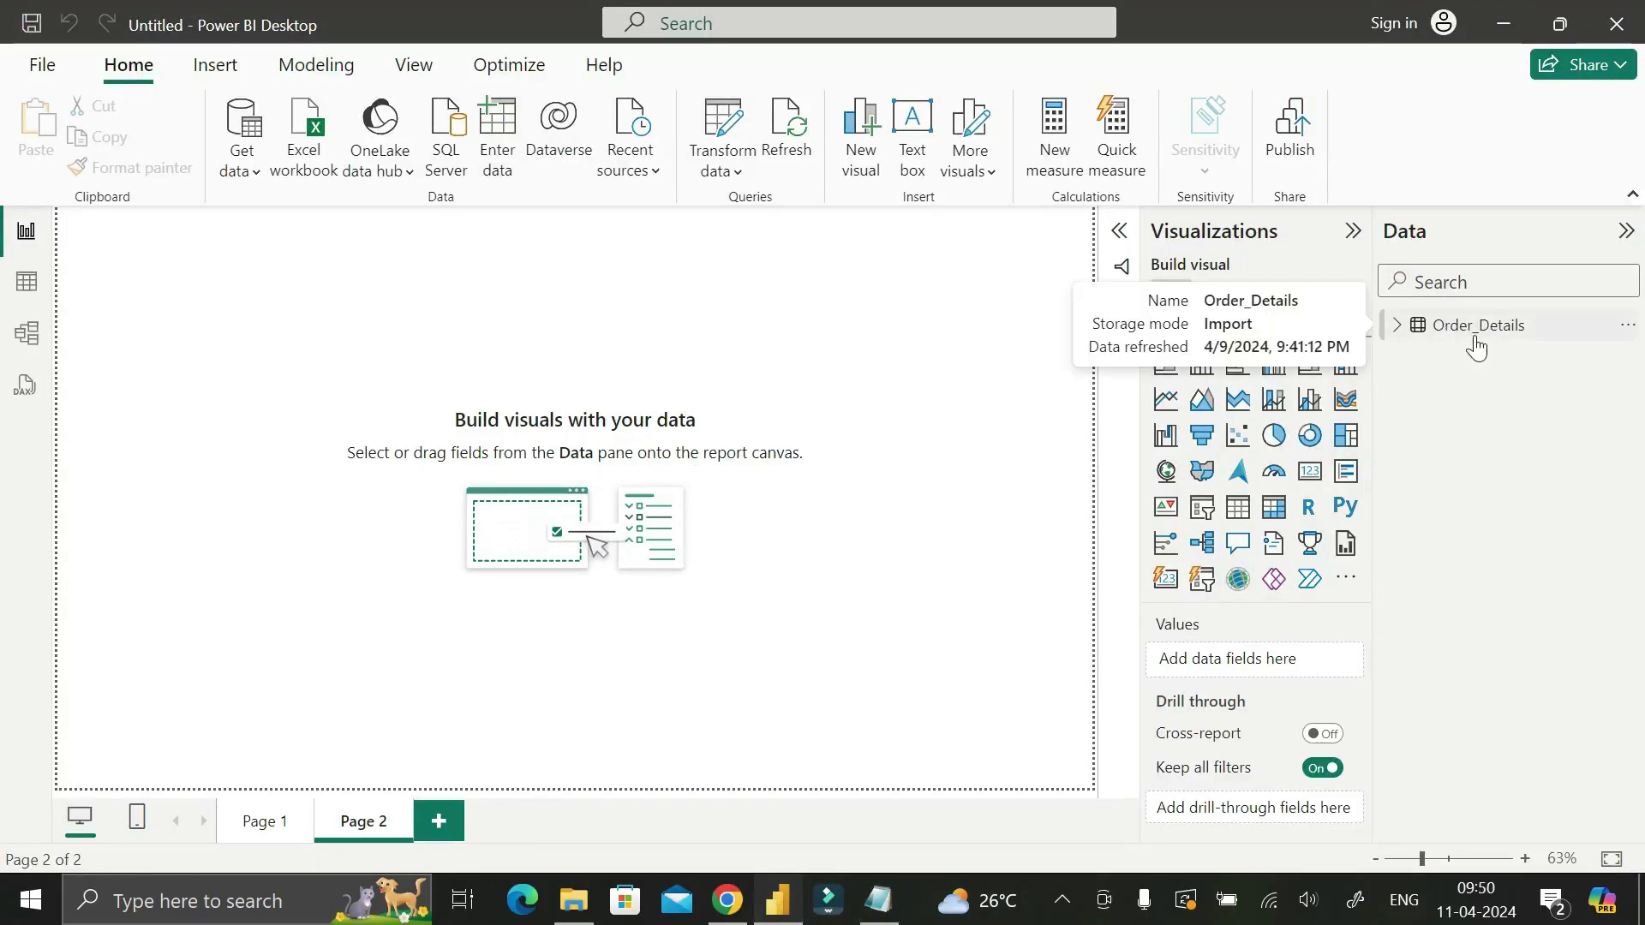
pyautogui.click(27, 295)
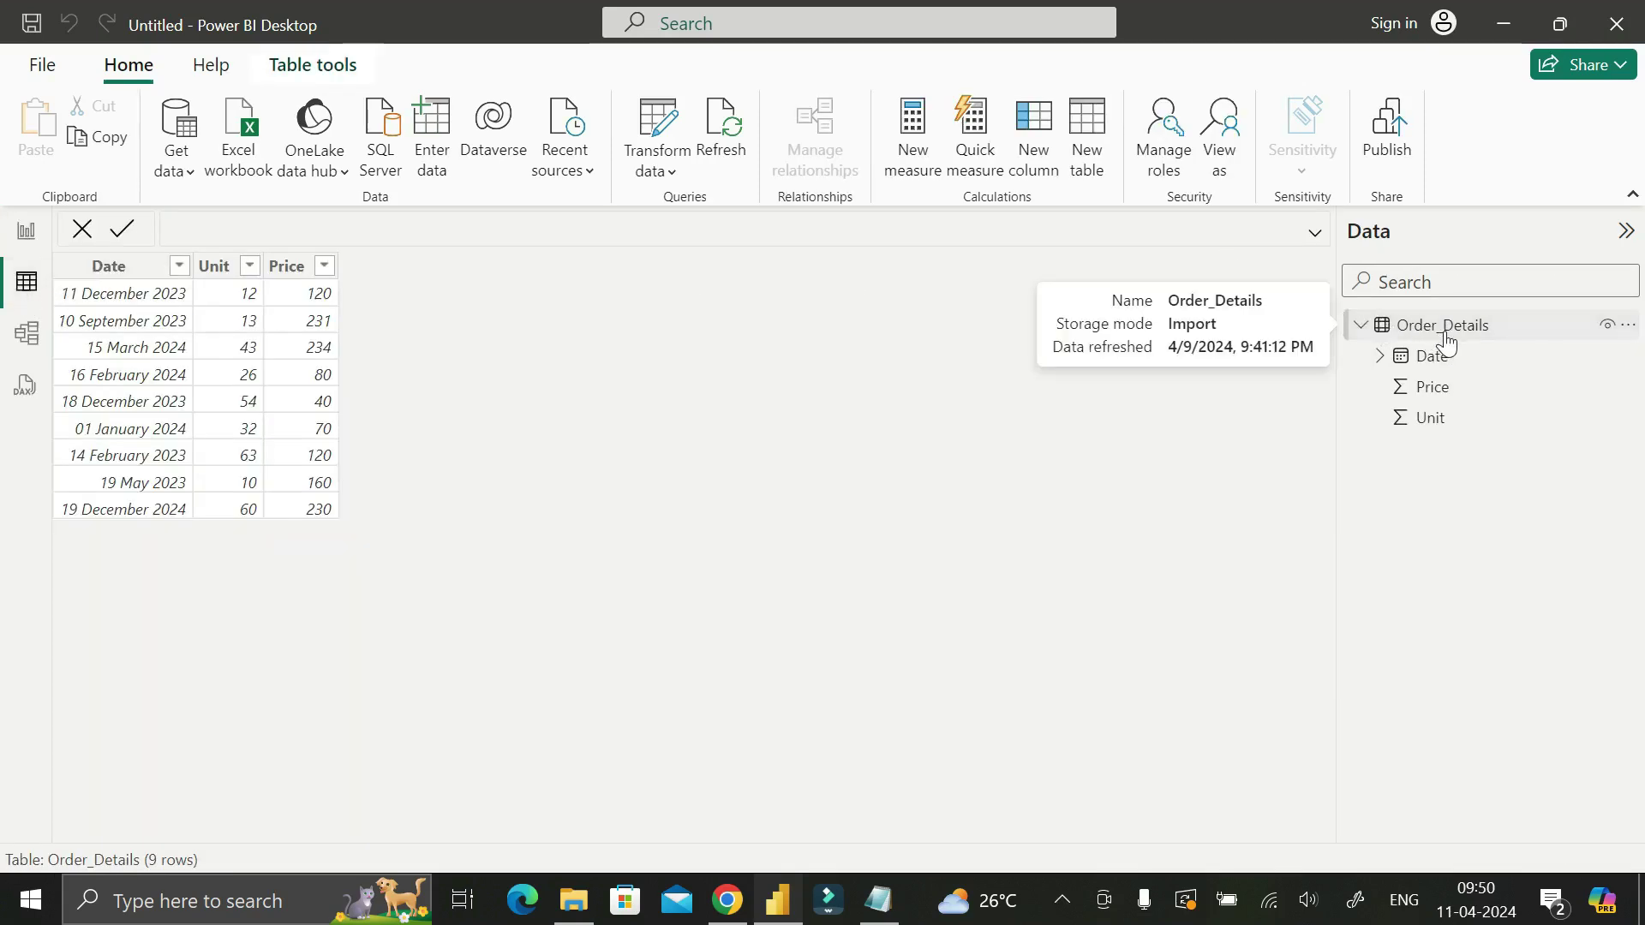
pyautogui.click(141, 283)
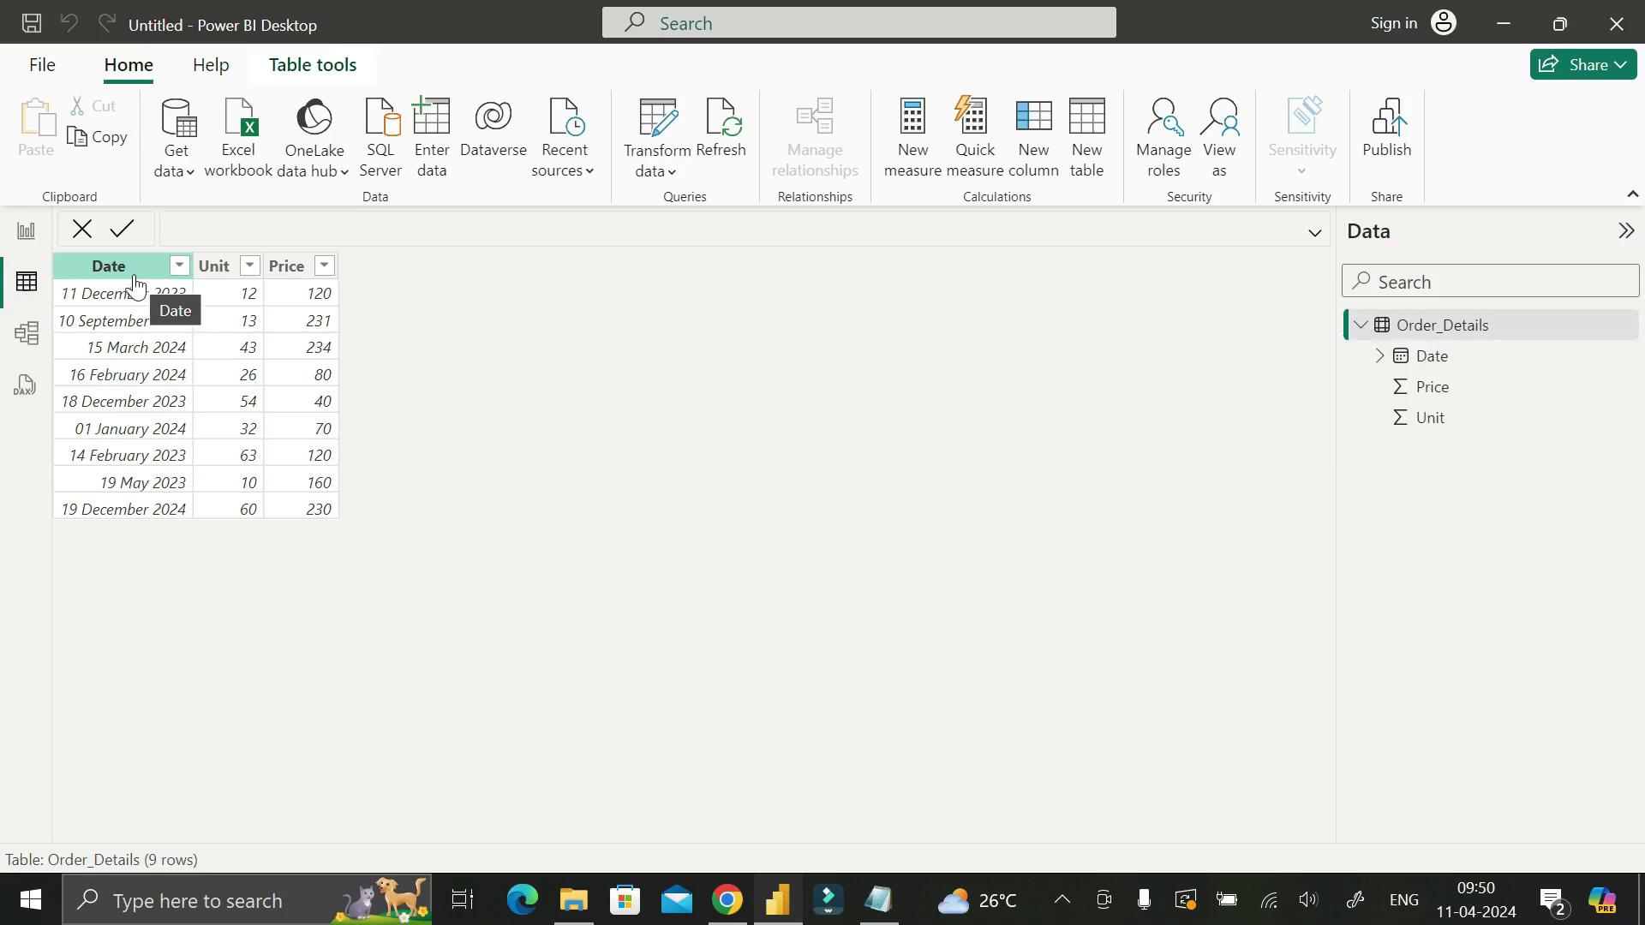
pyautogui.click(128, 293)
pyautogui.click(225, 272)
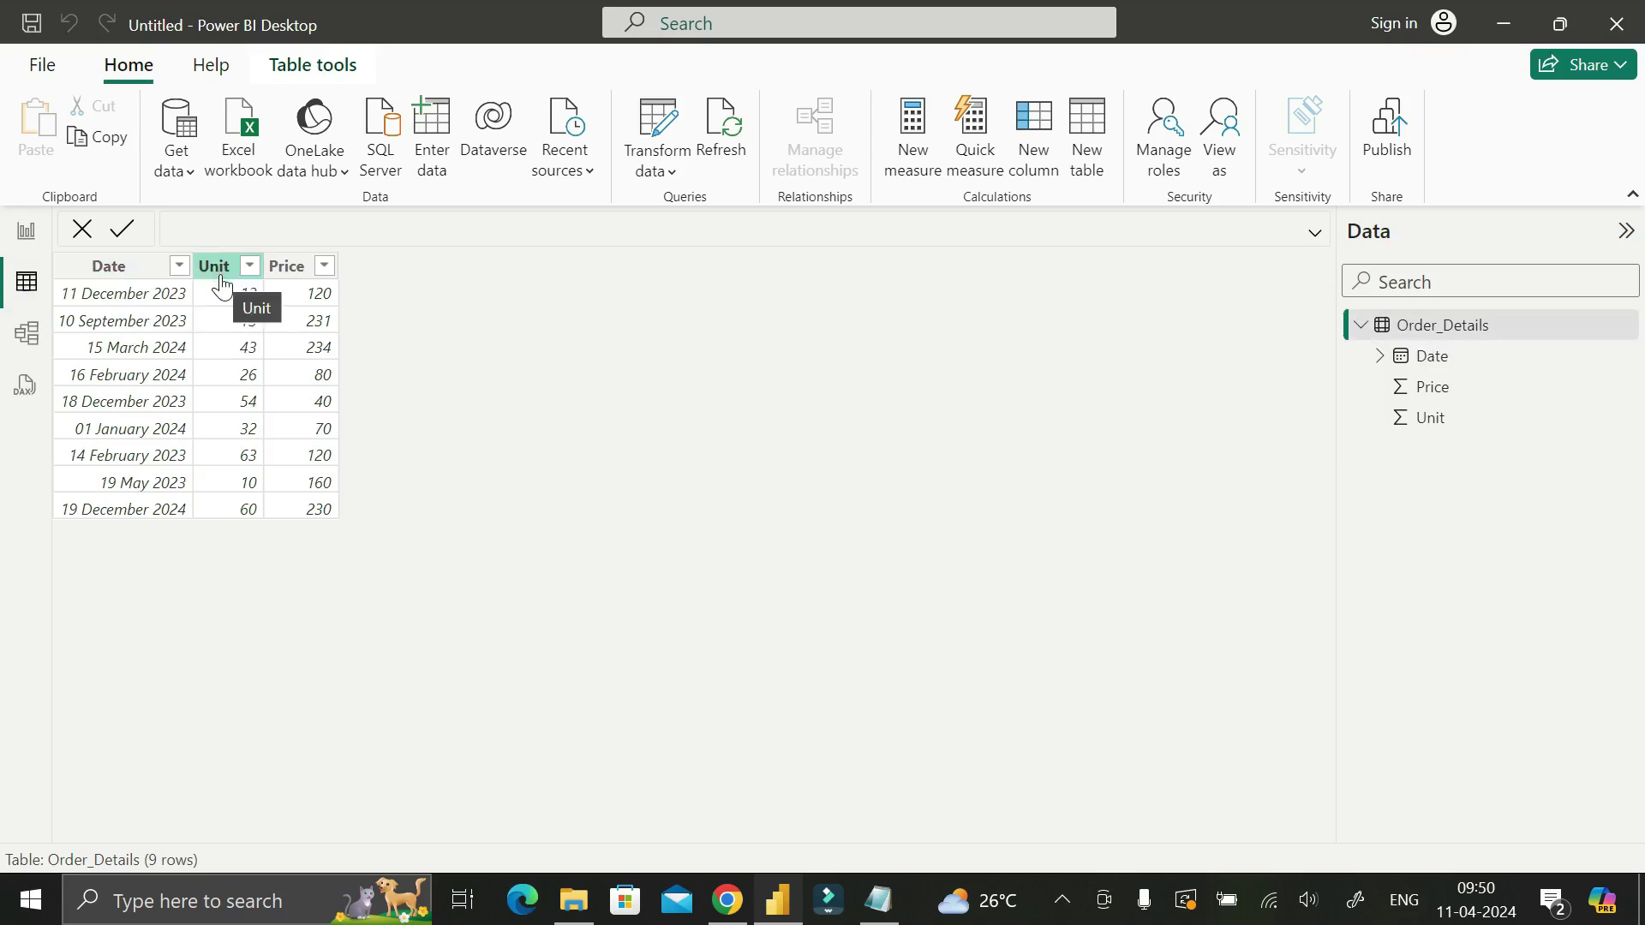
pyautogui.click(292, 273)
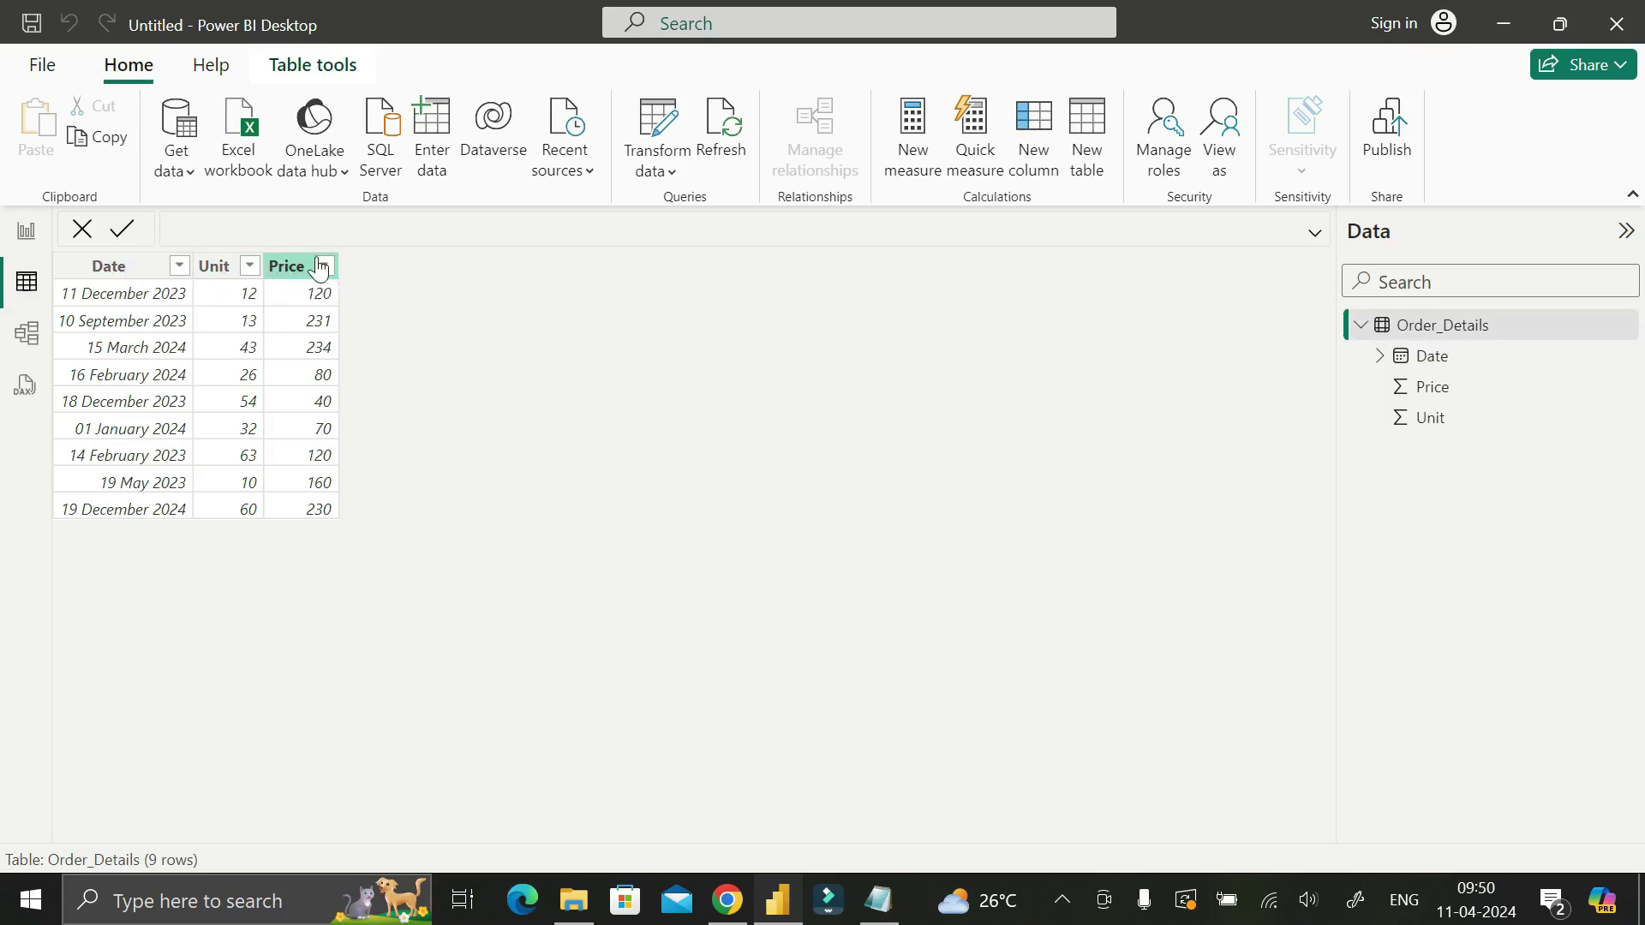
pyautogui.click(158, 268)
pyautogui.click(213, 268)
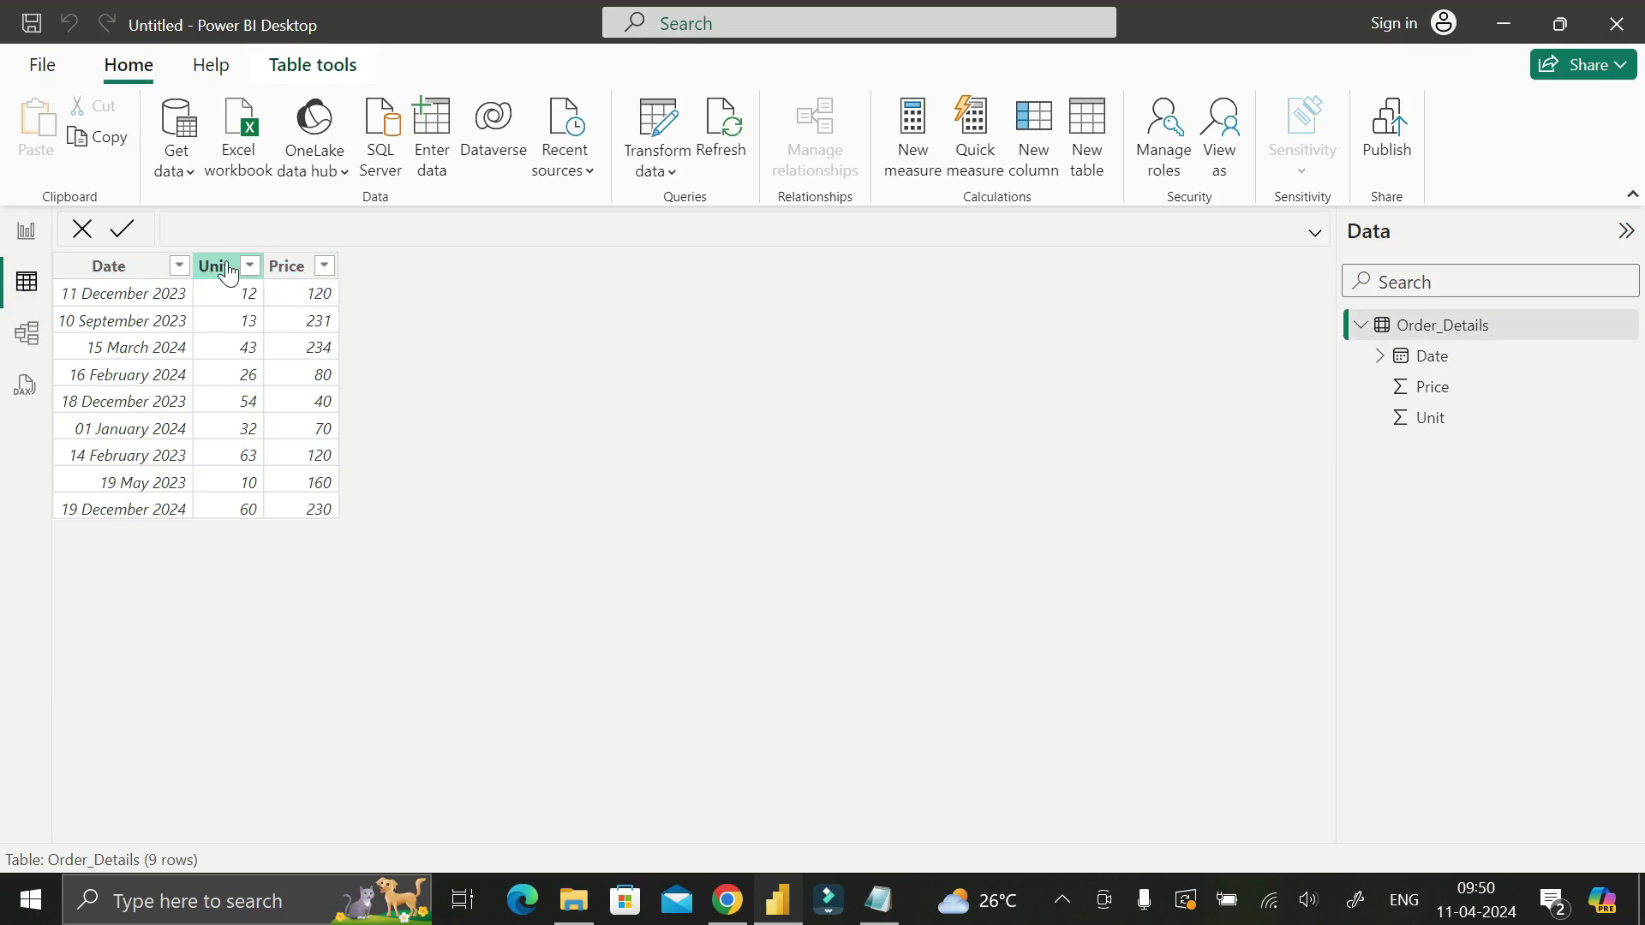
pyautogui.click(287, 269)
pyautogui.click(174, 273)
pyautogui.click(309, 273)
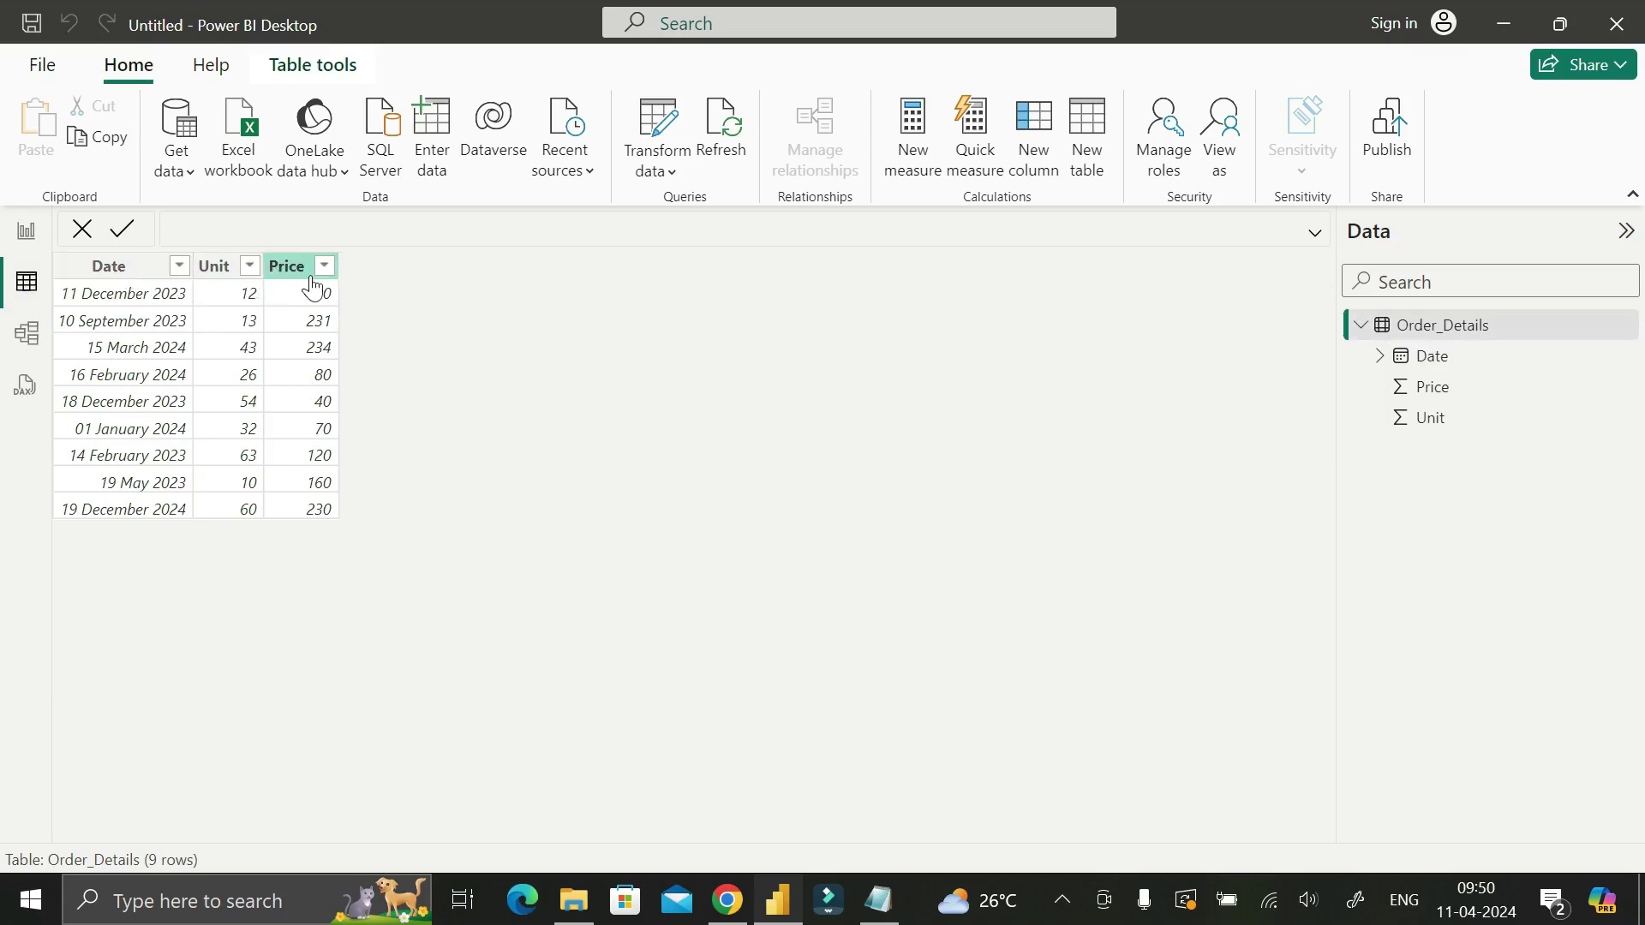
pyautogui.click(1428, 339)
pyautogui.click(30, 237)
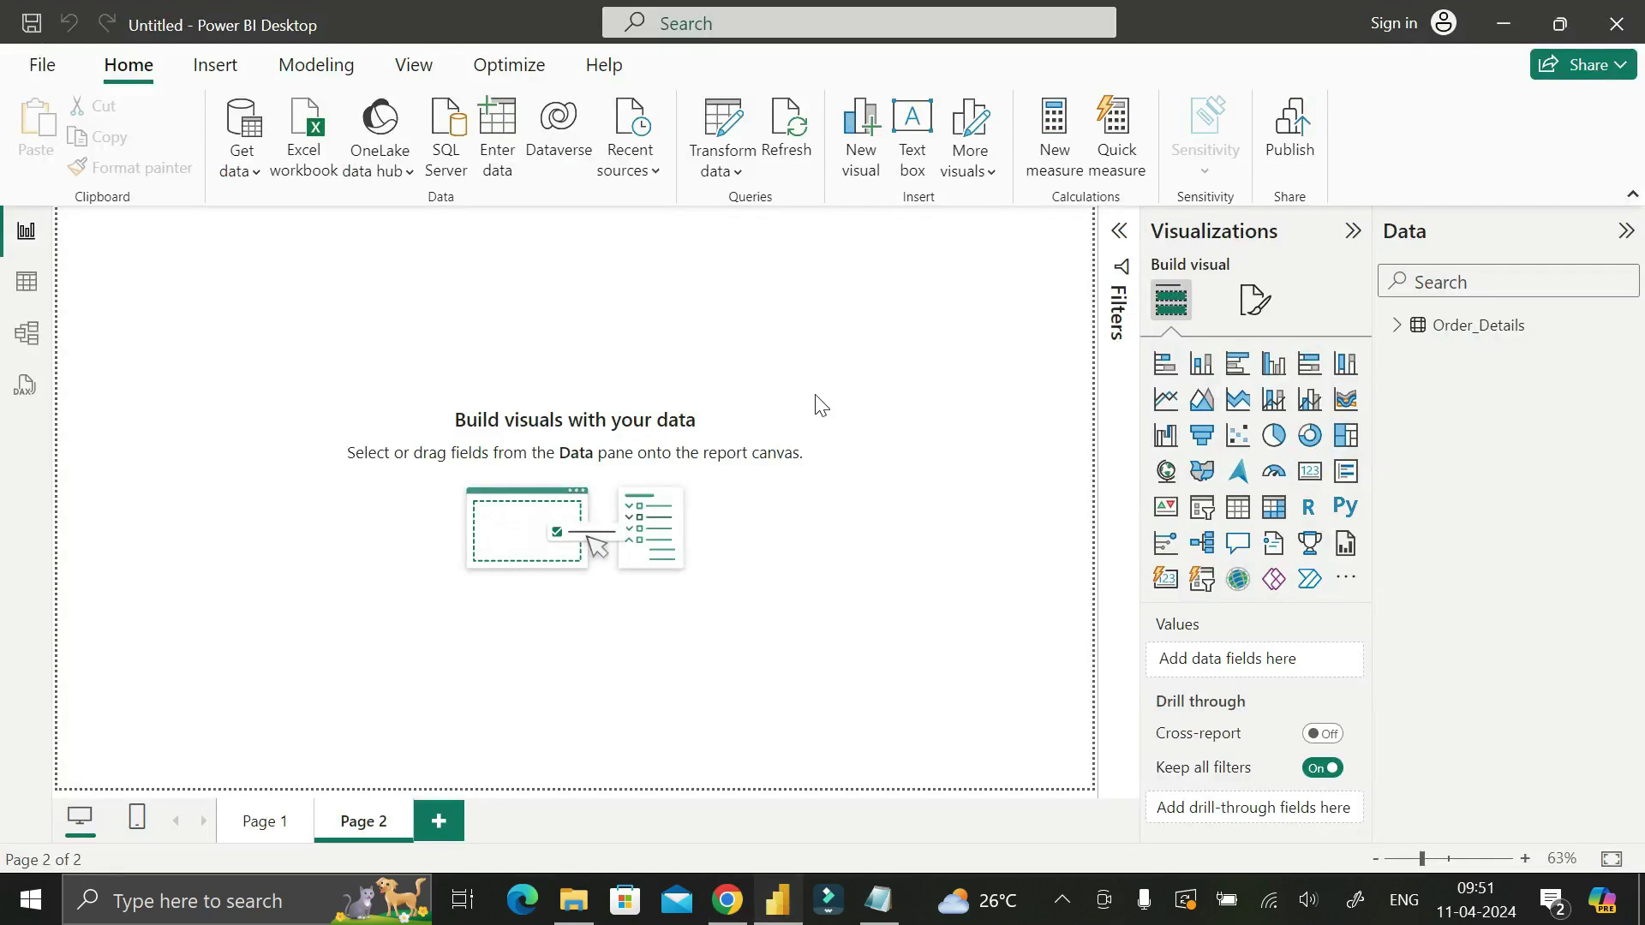
# Add a new calculated table to the model from Table view
pyautogui.click(26, 285)
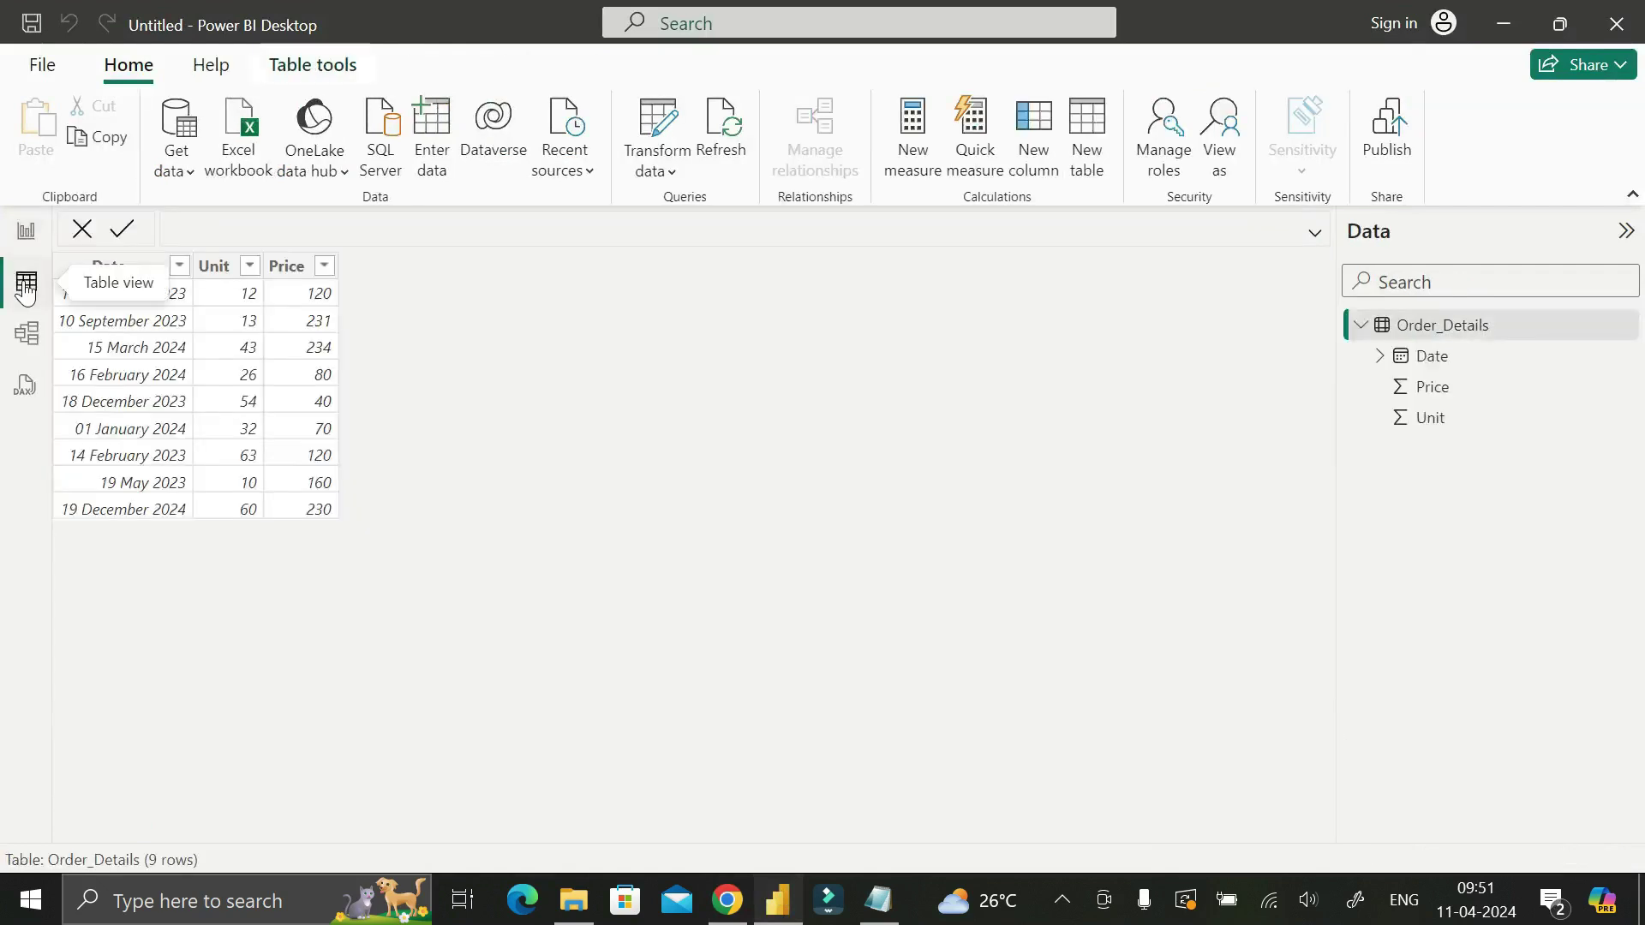
pyautogui.click(341, 67)
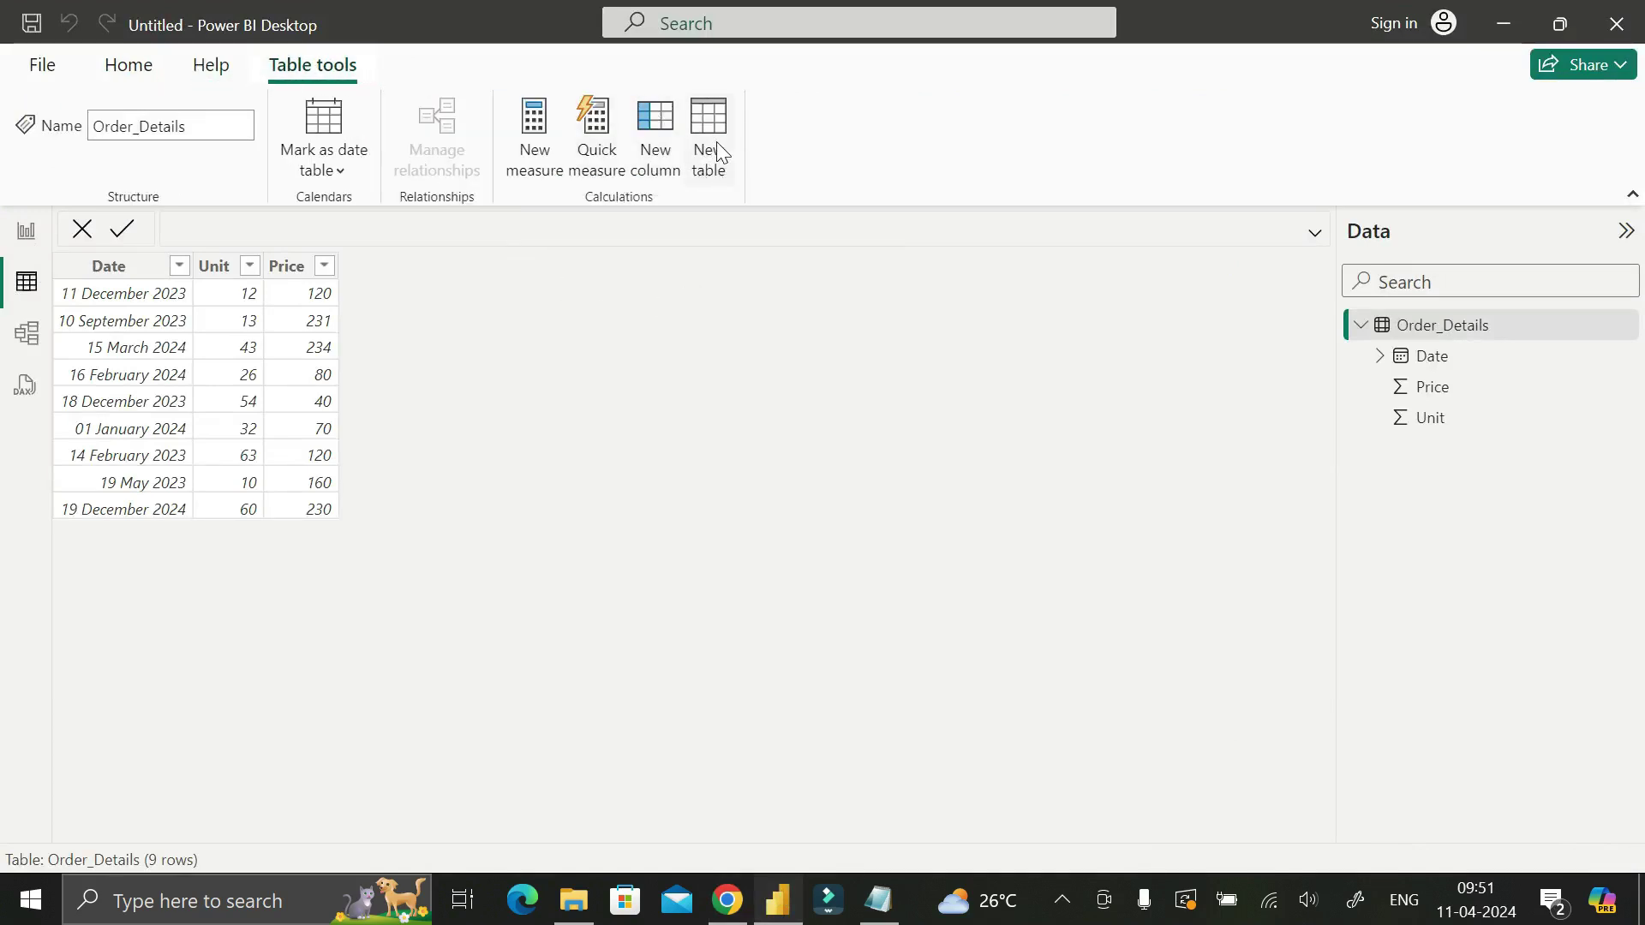
pyautogui.click(715, 137)
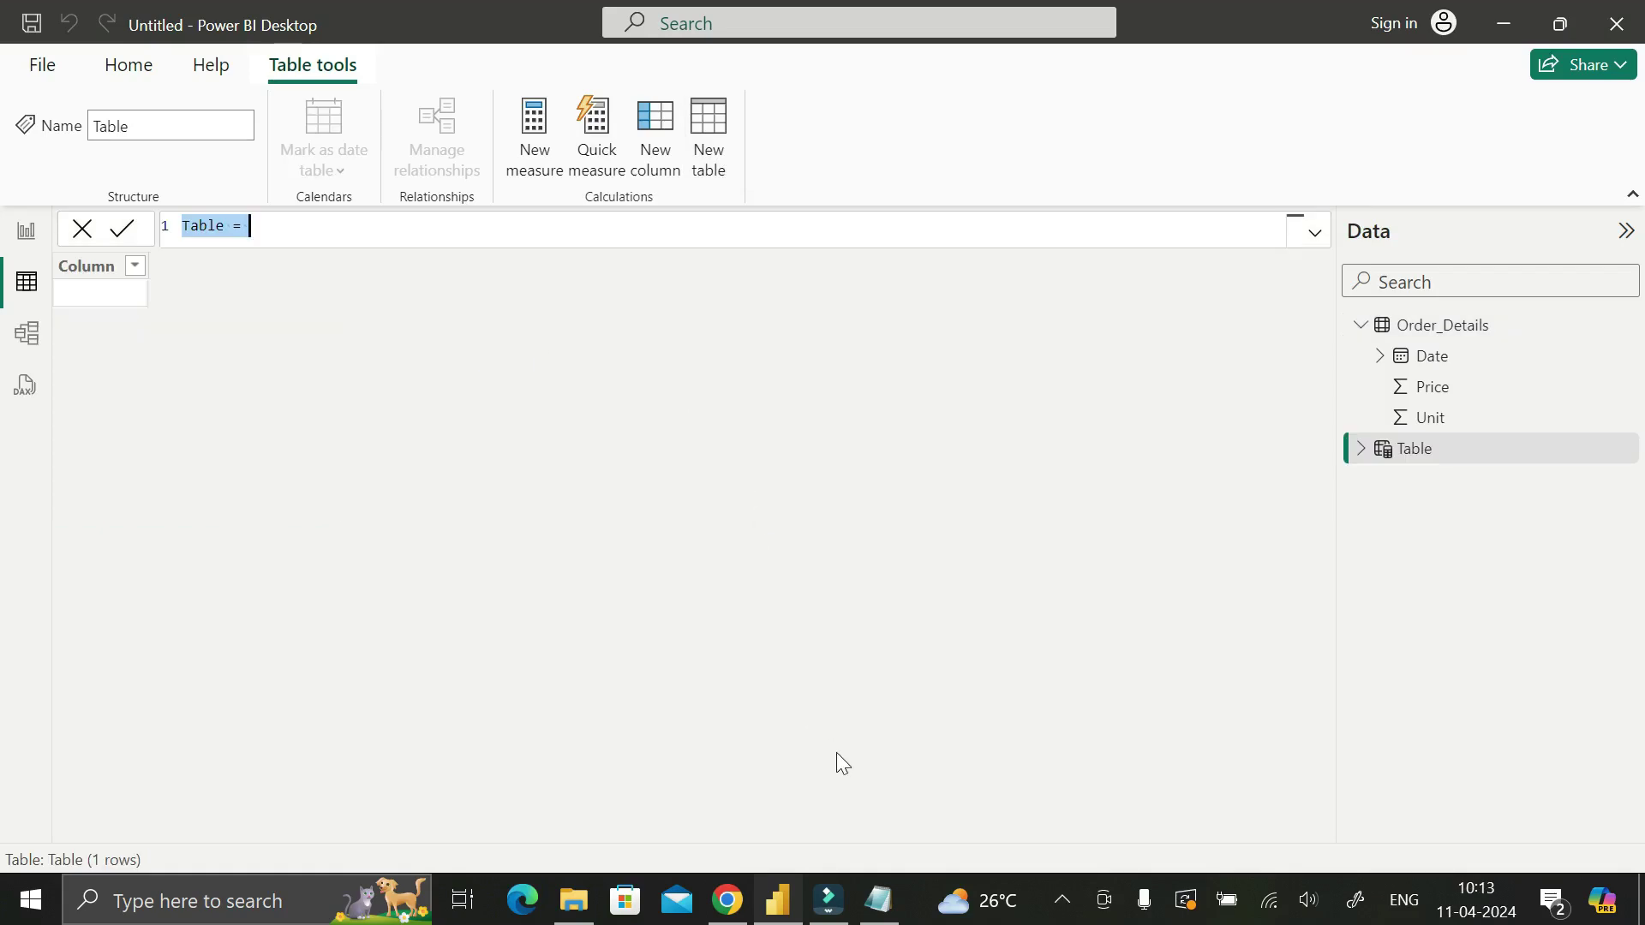
# Switch to Notepad and copy the entire DateTable DAX formula, from its name through the DisplayFiscalYear expression
pyautogui.click(879, 899)
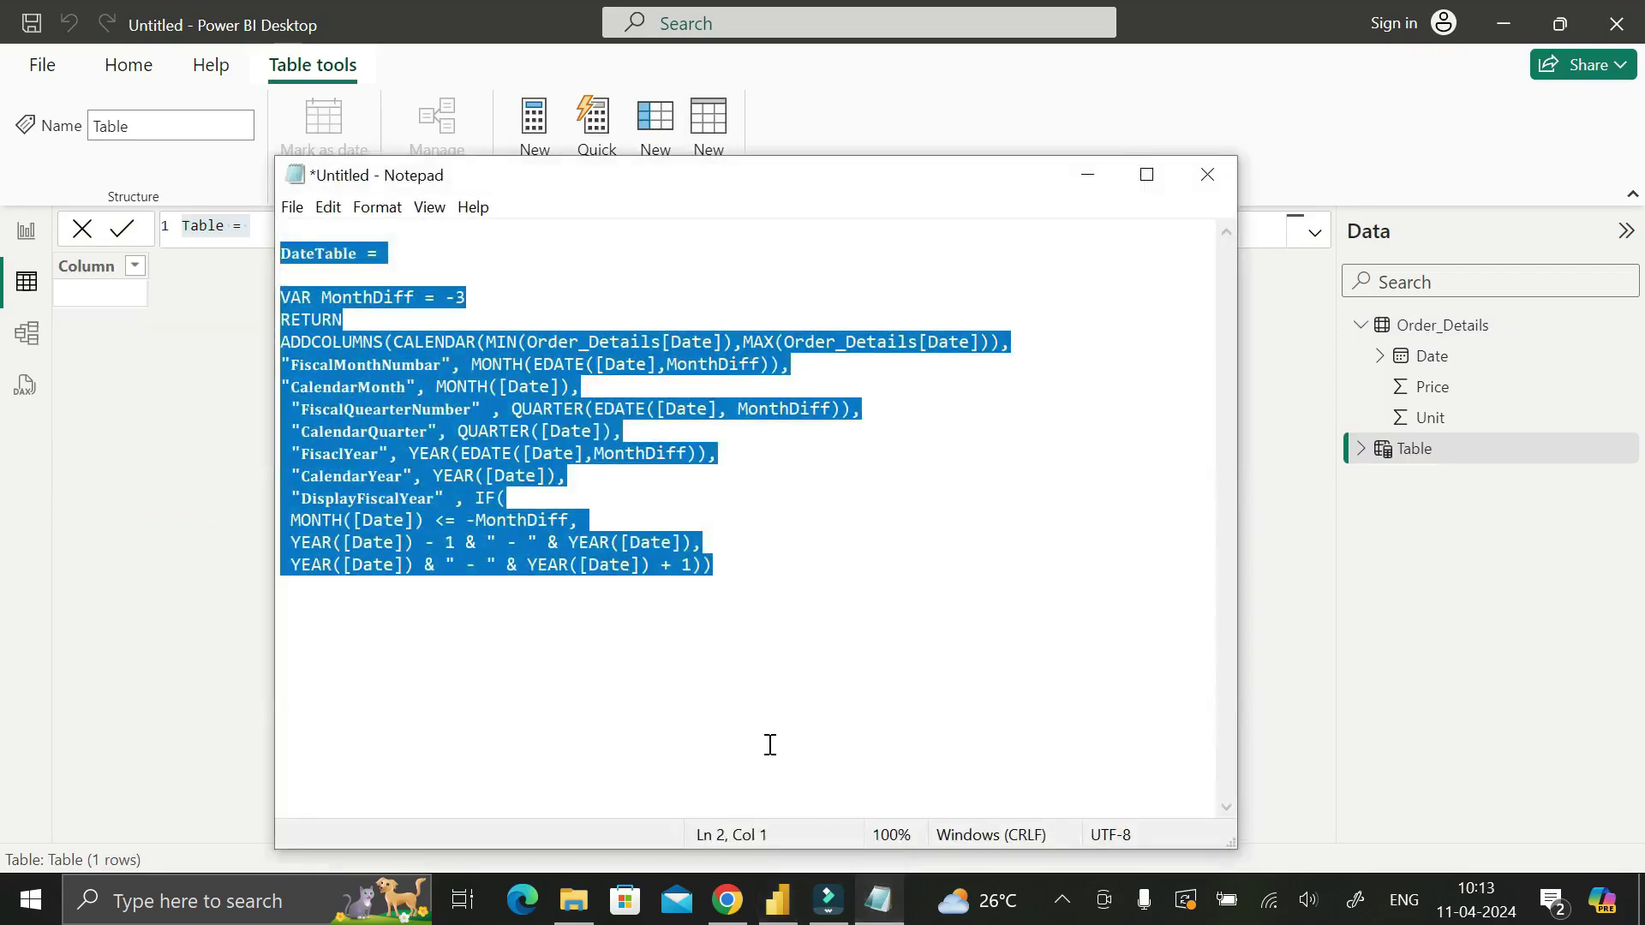
pyautogui.click(731, 646)
pyautogui.moveTo(742, 585); pyautogui.dragTo(243, 231)
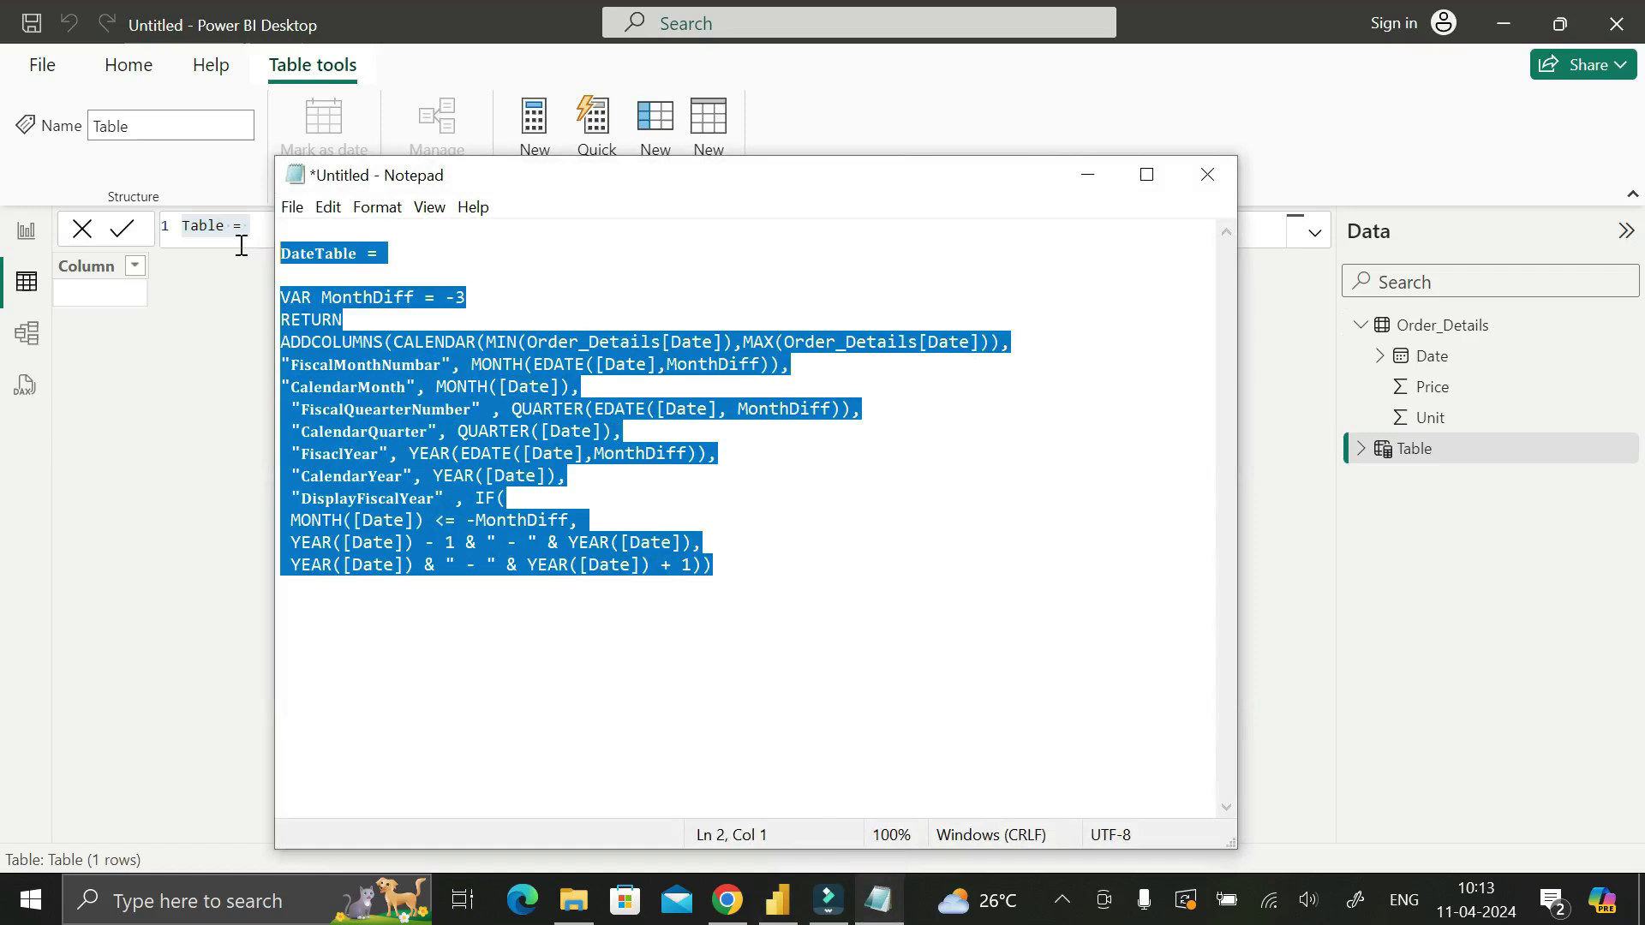
pyautogui.click(789, 541)
pyautogui.moveTo(768, 569); pyautogui.dragTo(264, 246)
pyautogui.hotkey('ctrl', 'c')
pyautogui.click(1088, 175)
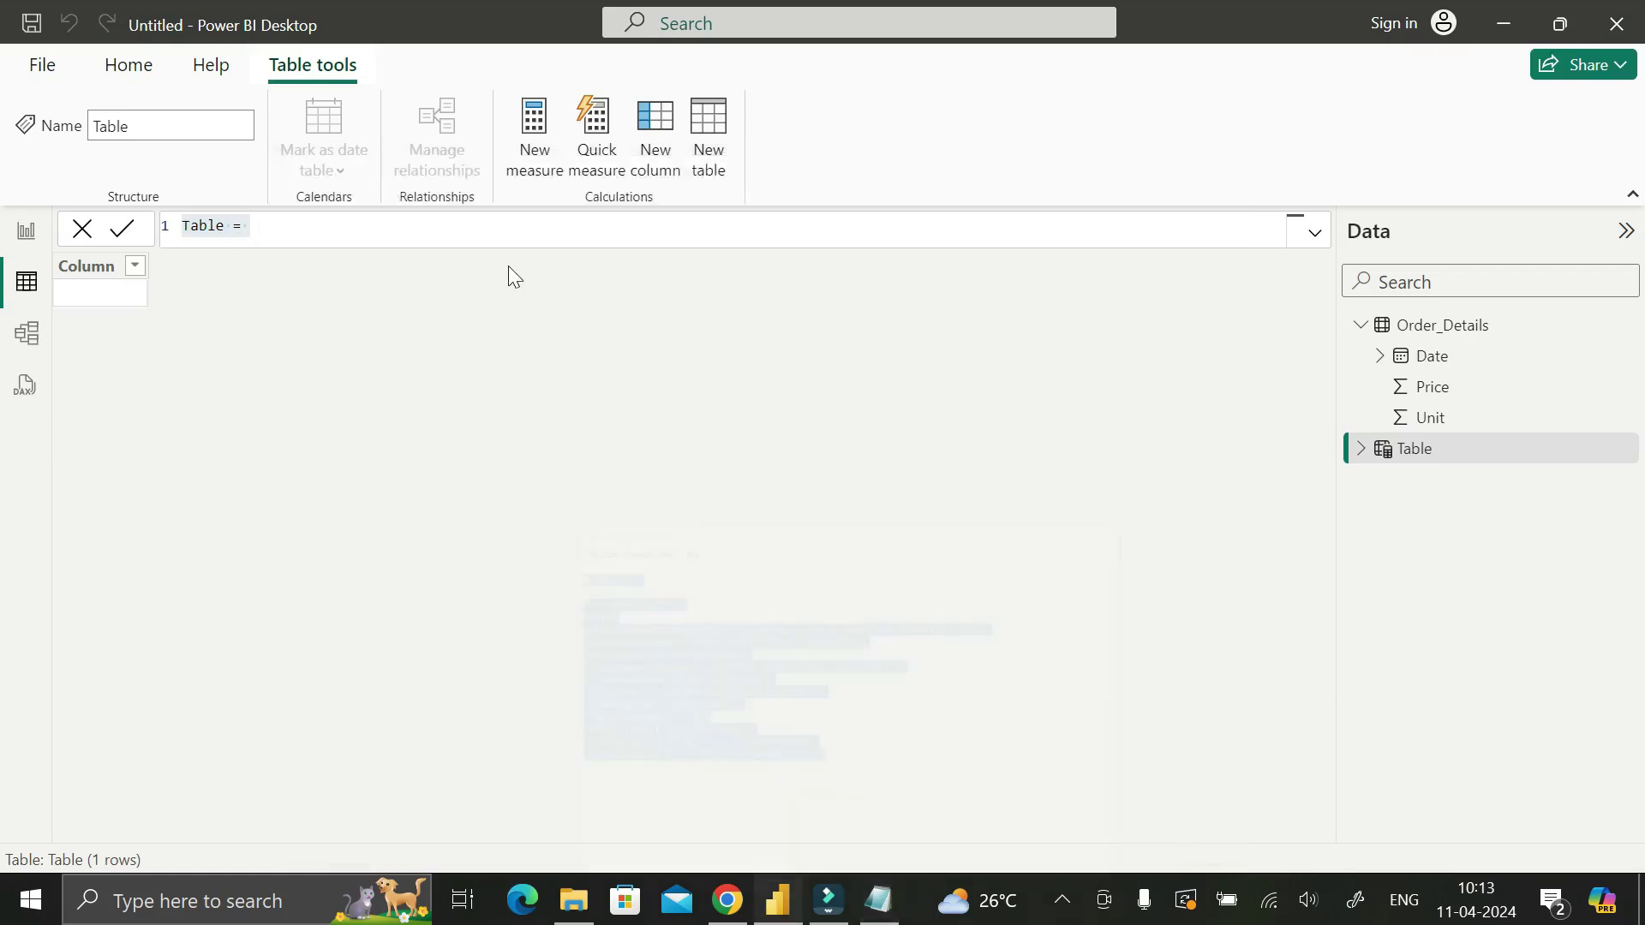
# Replace the new table's placeholder formula with the copied DateTable code and commit it
pyautogui.click(386, 235)
pyautogui.click(159, 236)
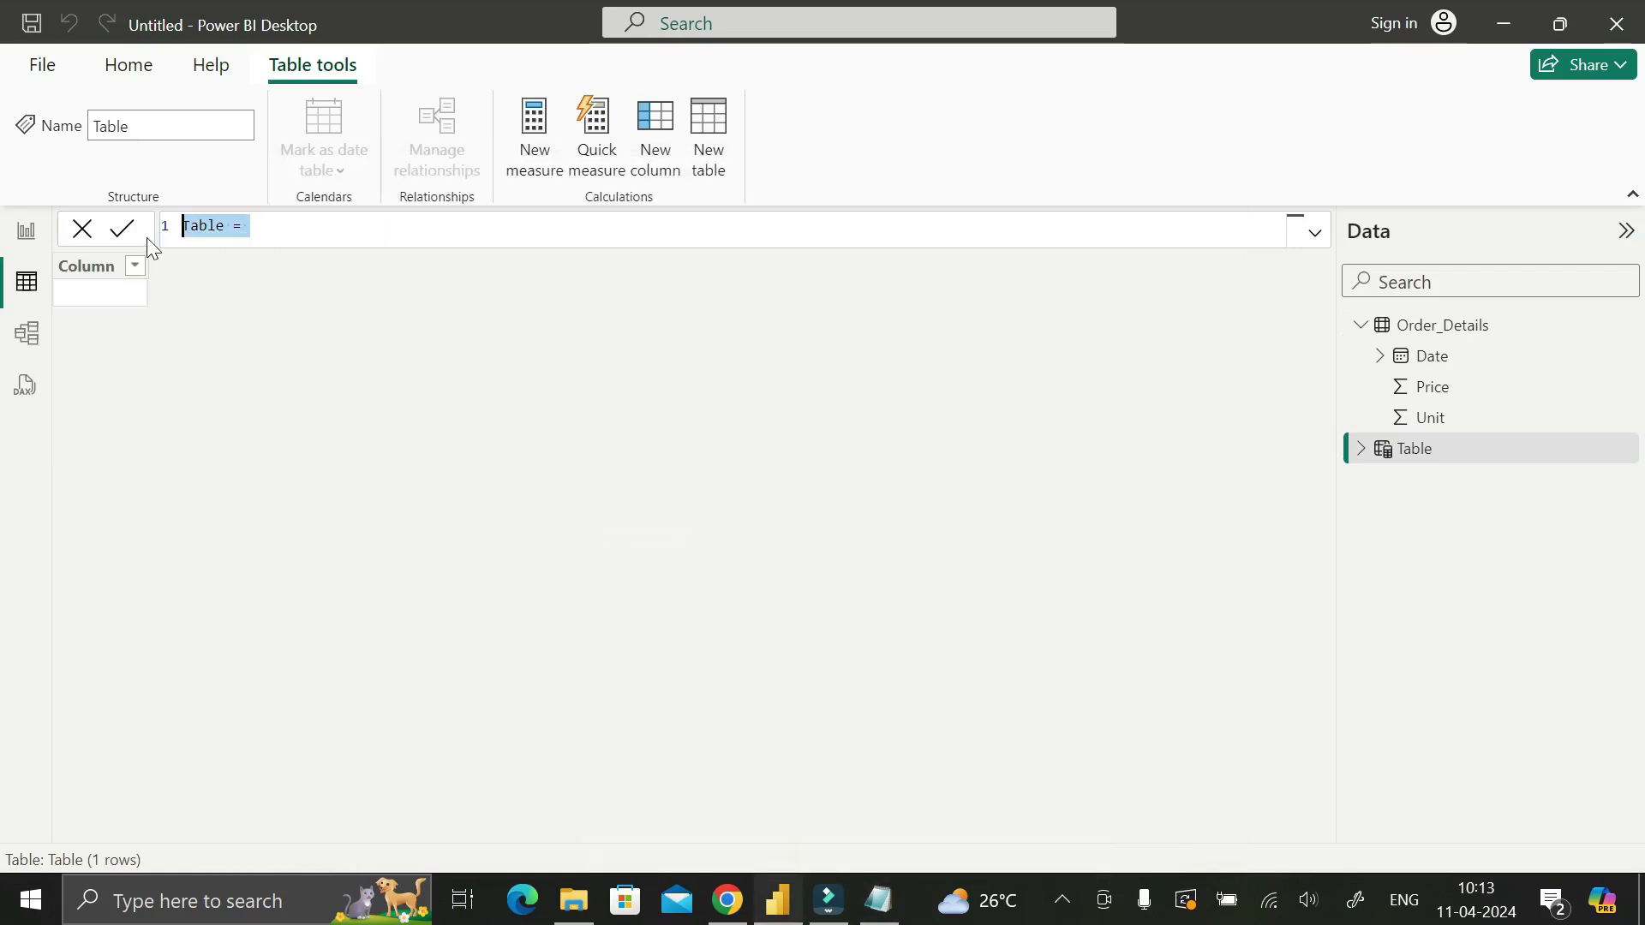
pyautogui.press('BackSpace')
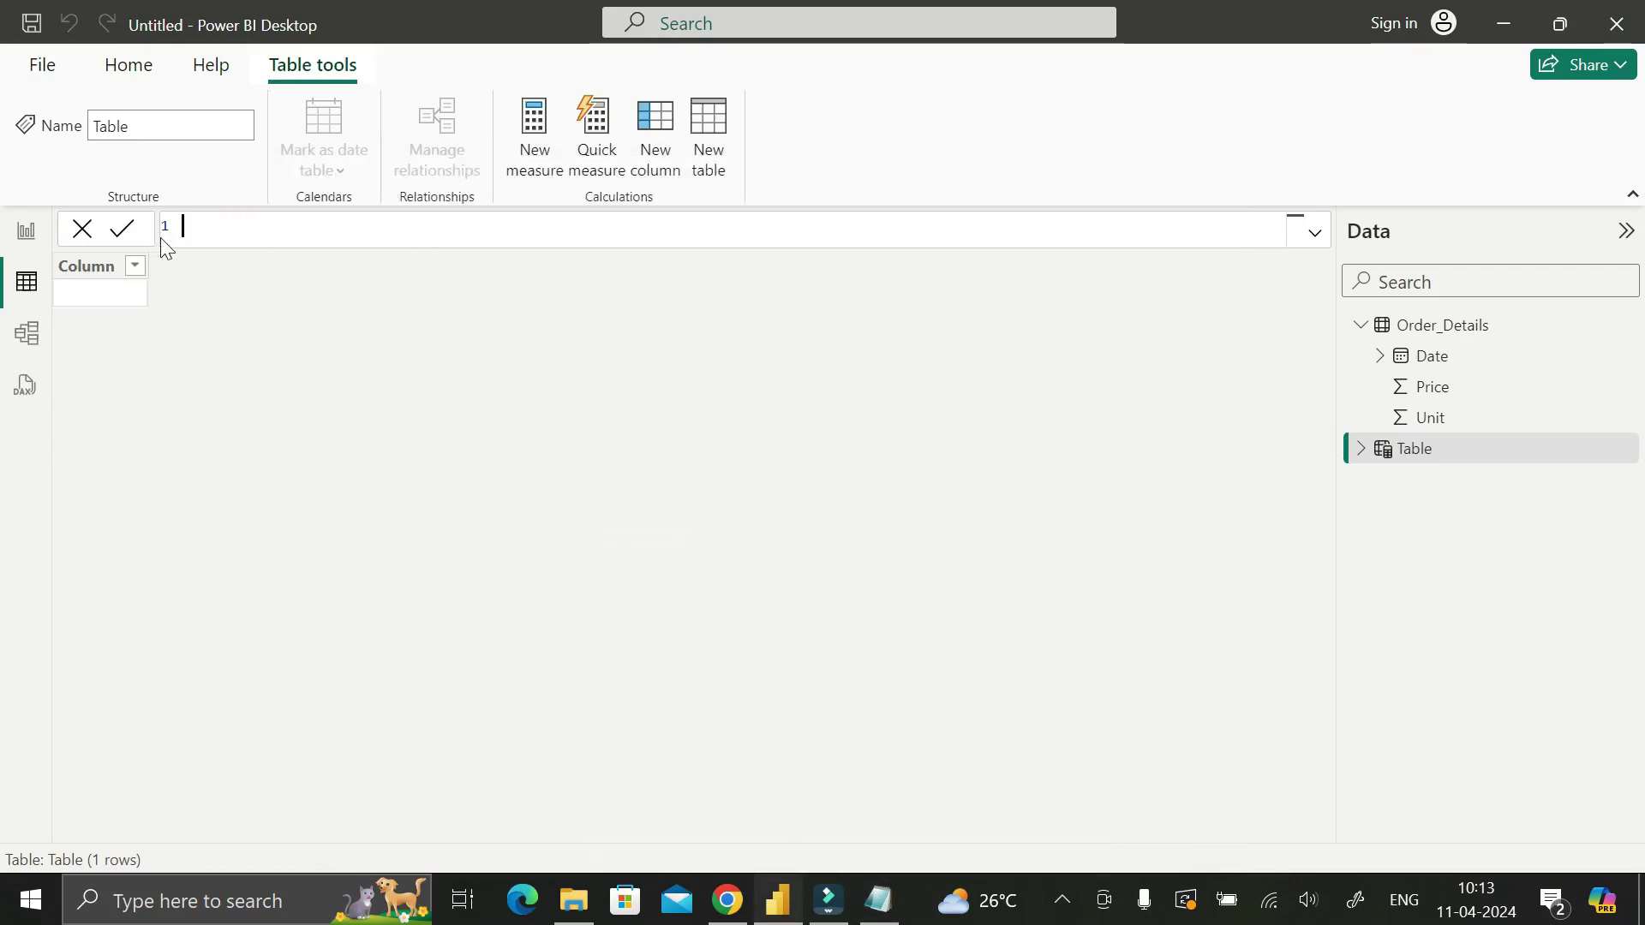
pyautogui.hotkey('ctrl', 'v')
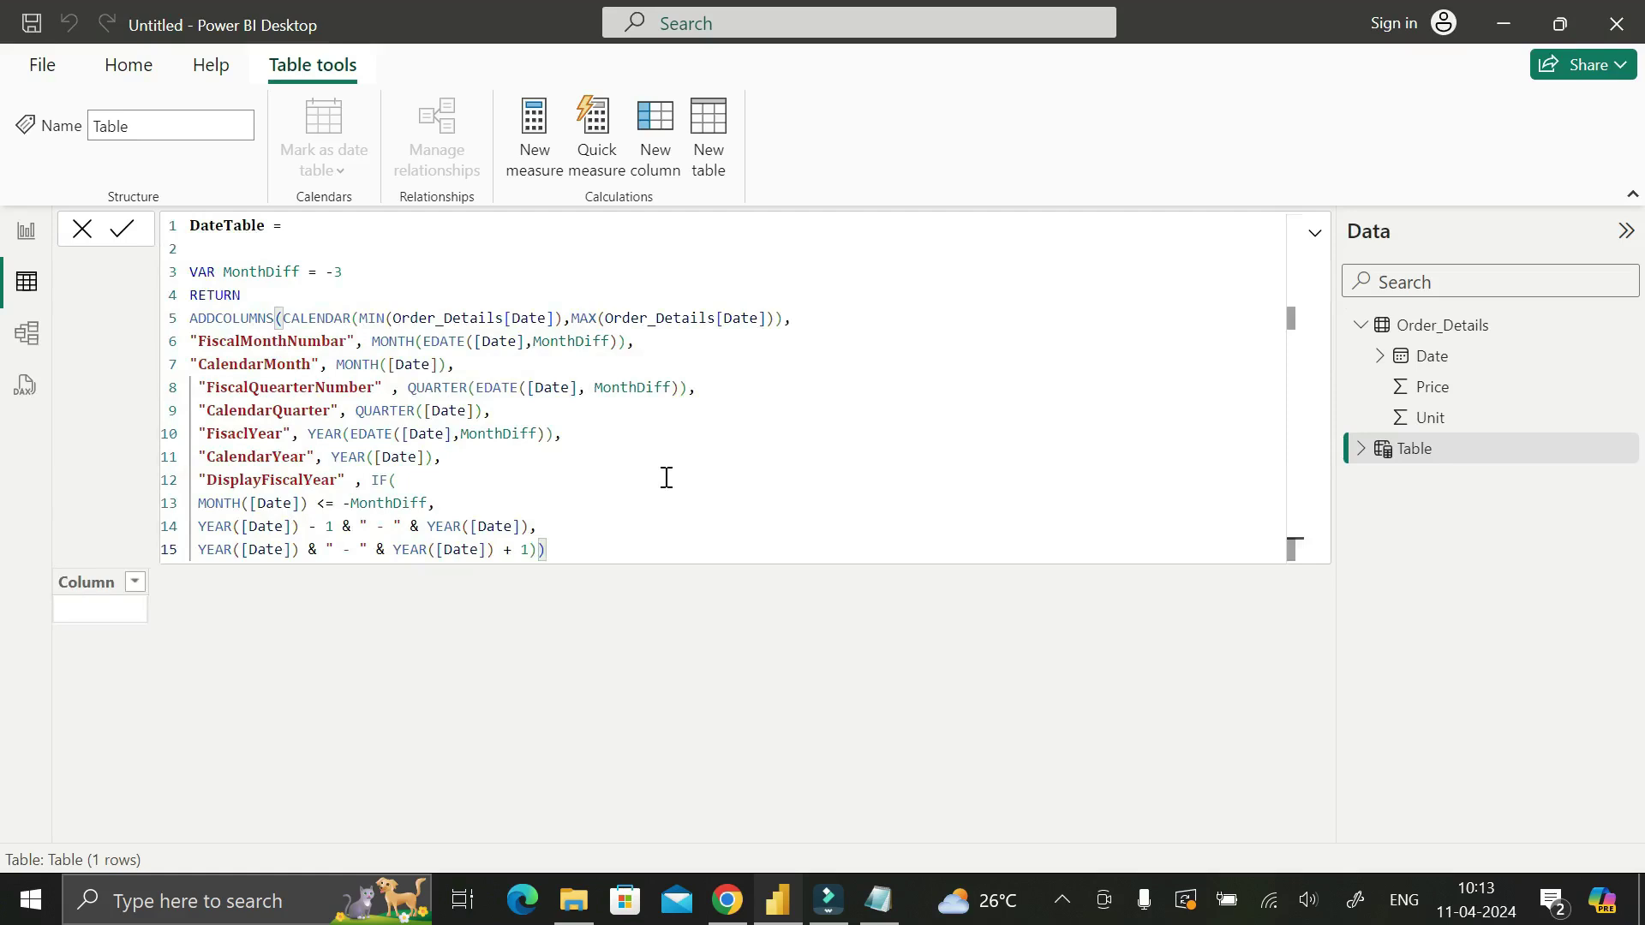
pyautogui.press('Return')
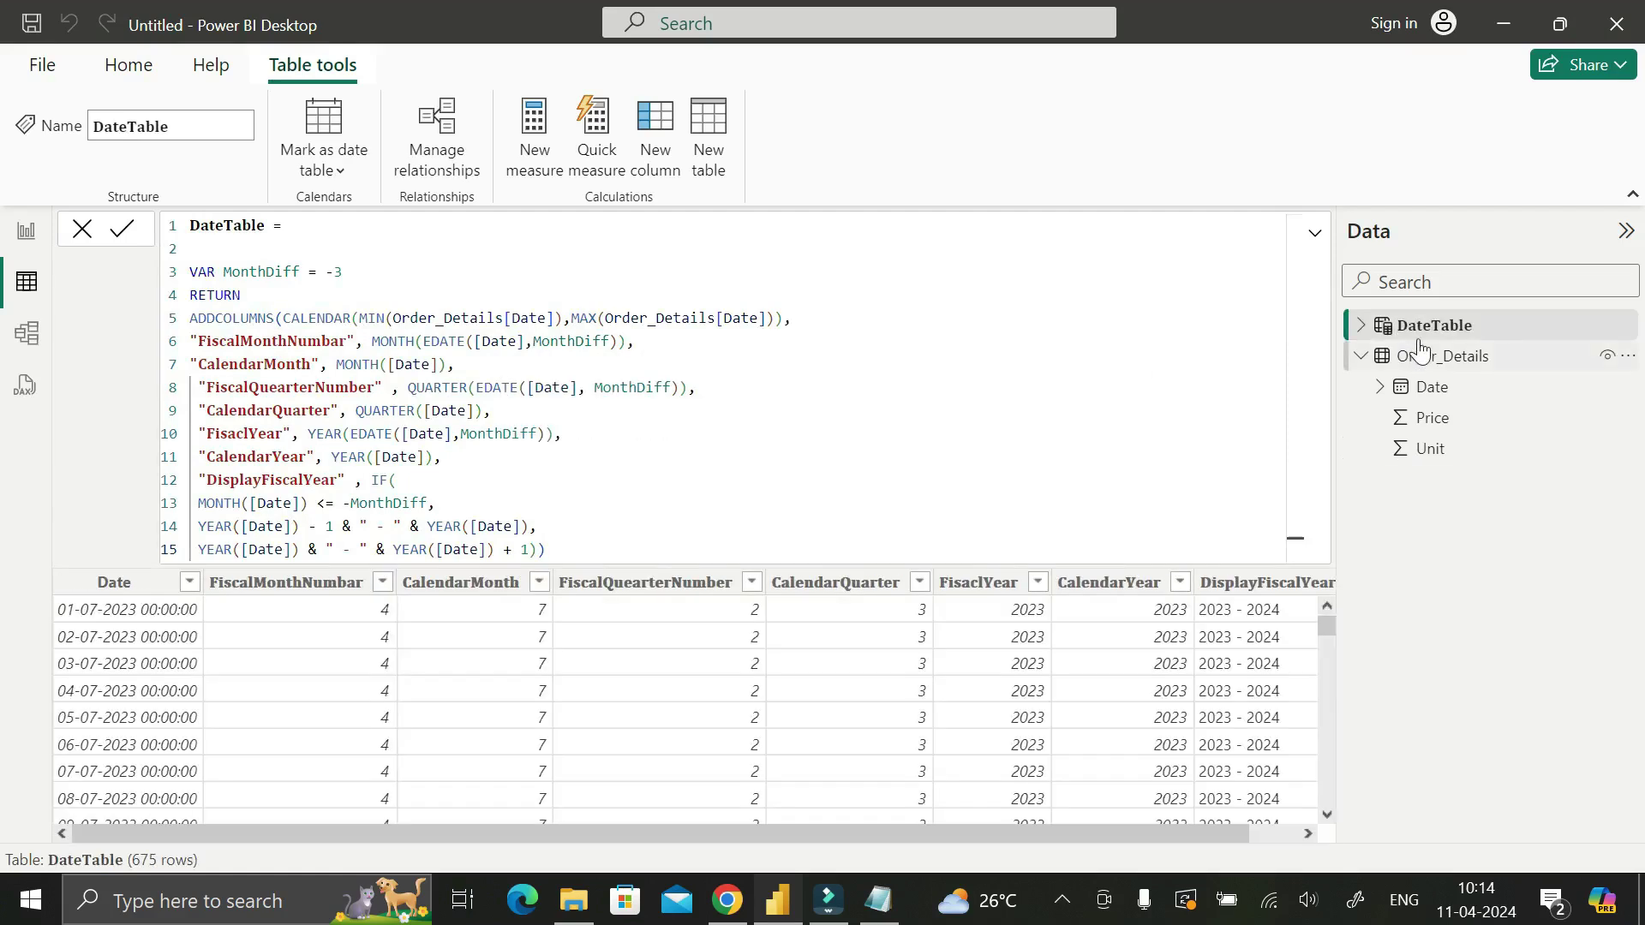
# Review the opening lines of the DateTable formula: the table name, the MonthDiff variable and the RETURN statement
pyautogui.moveTo(1422, 340)
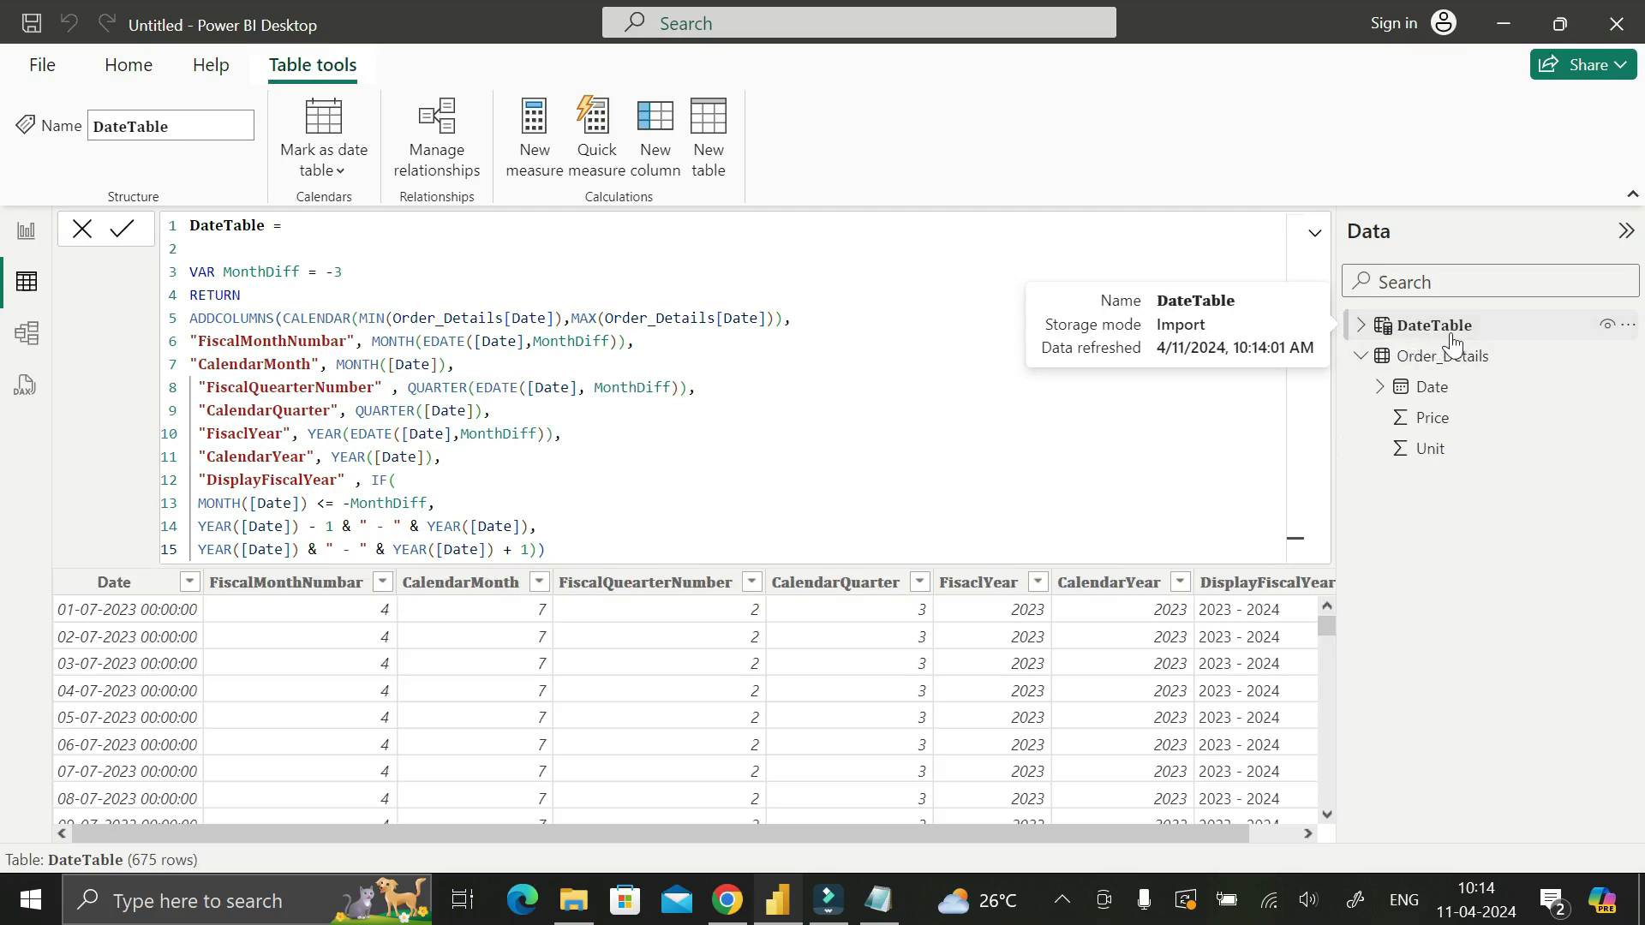
pyautogui.click(1387, 336)
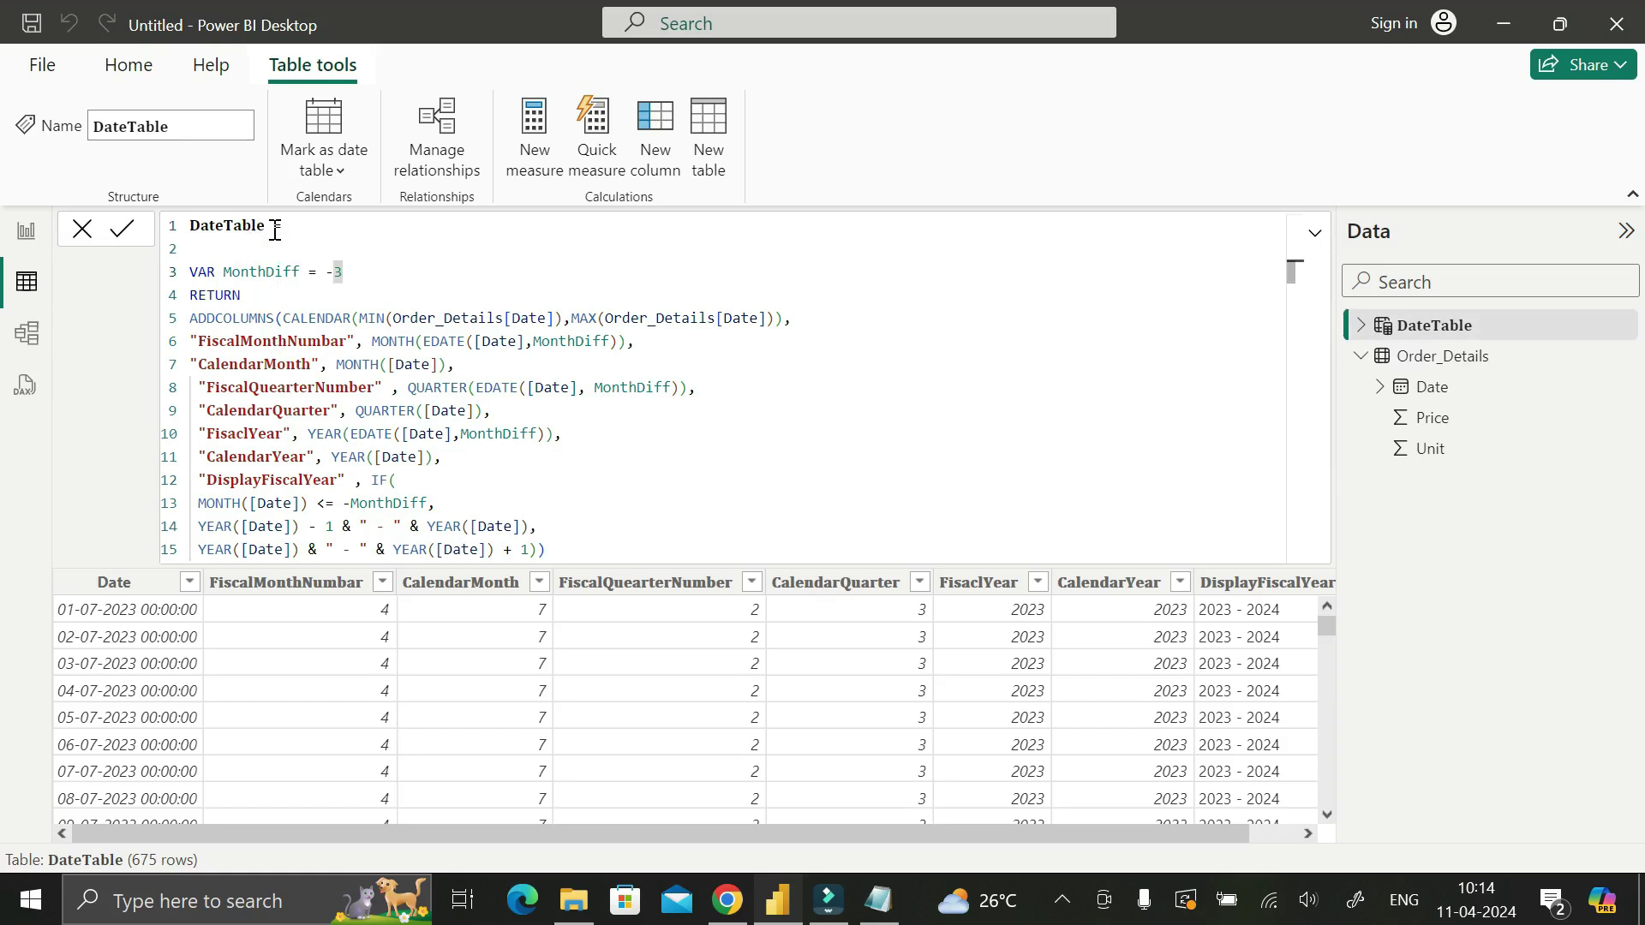
pyautogui.moveTo(265, 228); pyautogui.dragTo(191, 240)
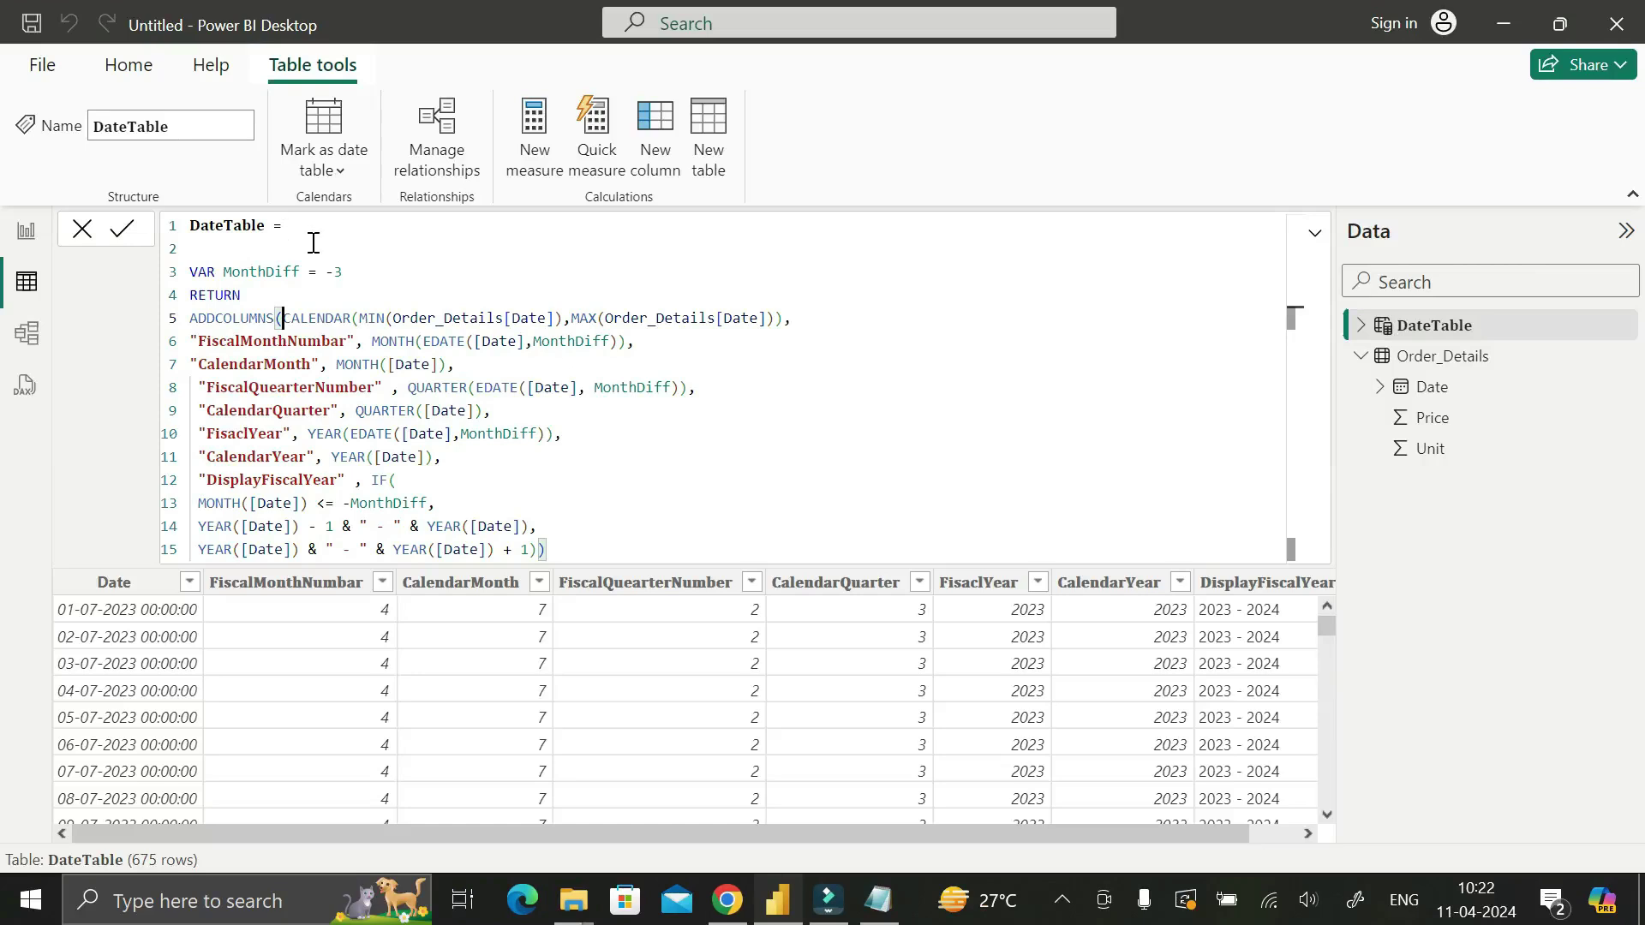
pyautogui.doubleClick(338, 271)
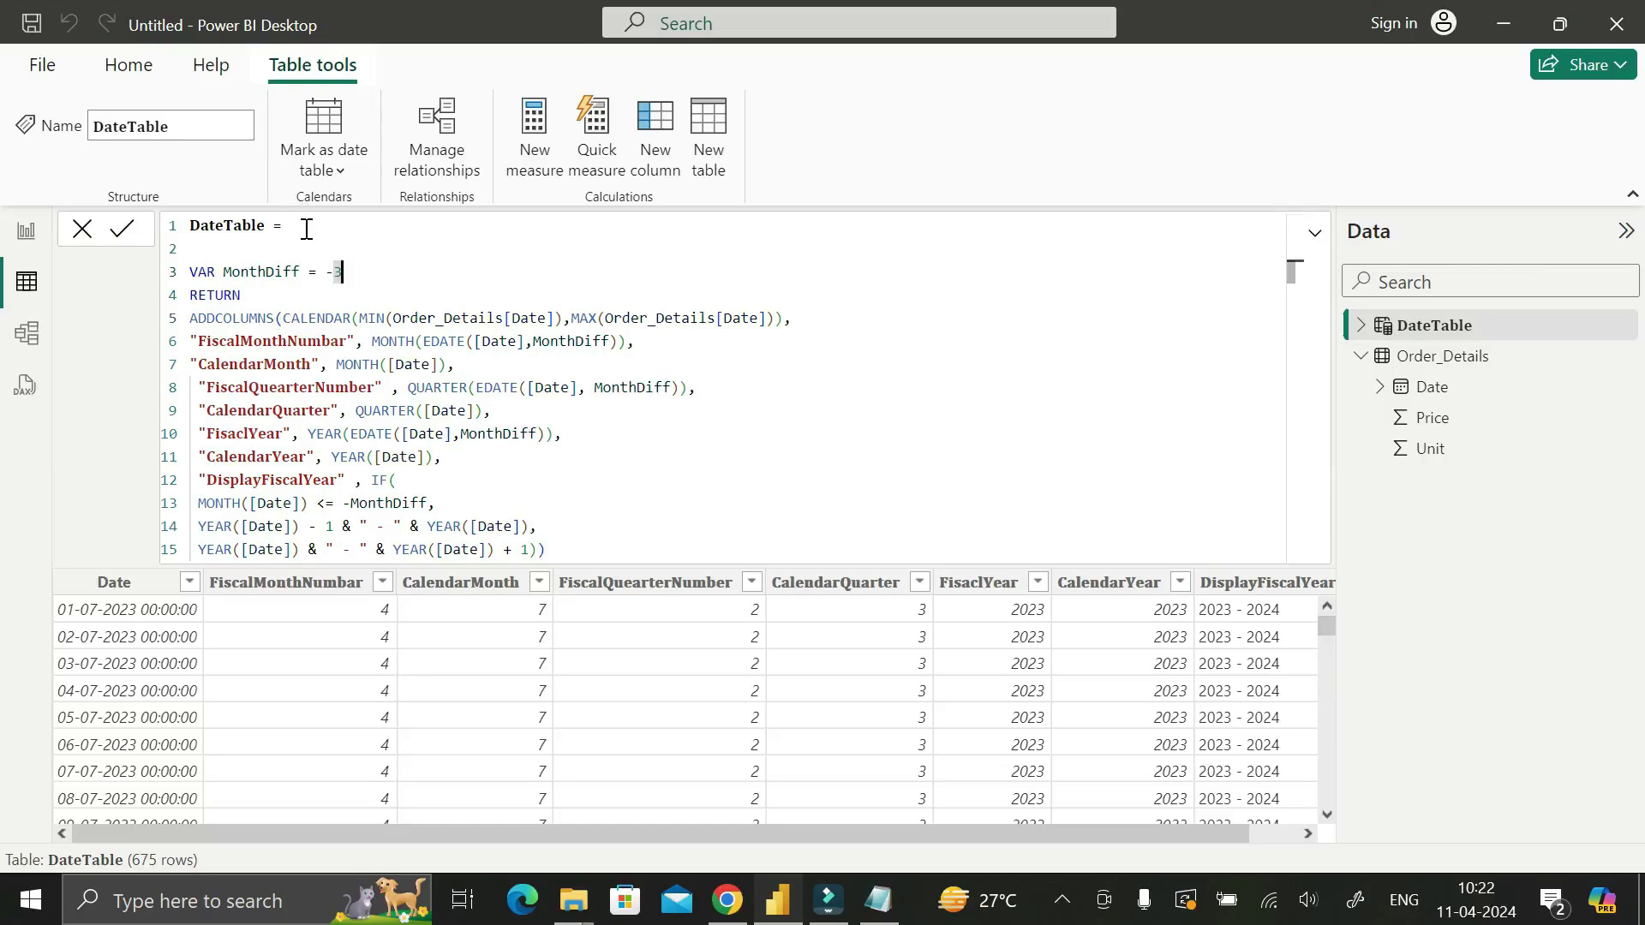
pyautogui.click(295, 225)
pyautogui.moveTo(223, 273); pyautogui.dragTo(304, 274)
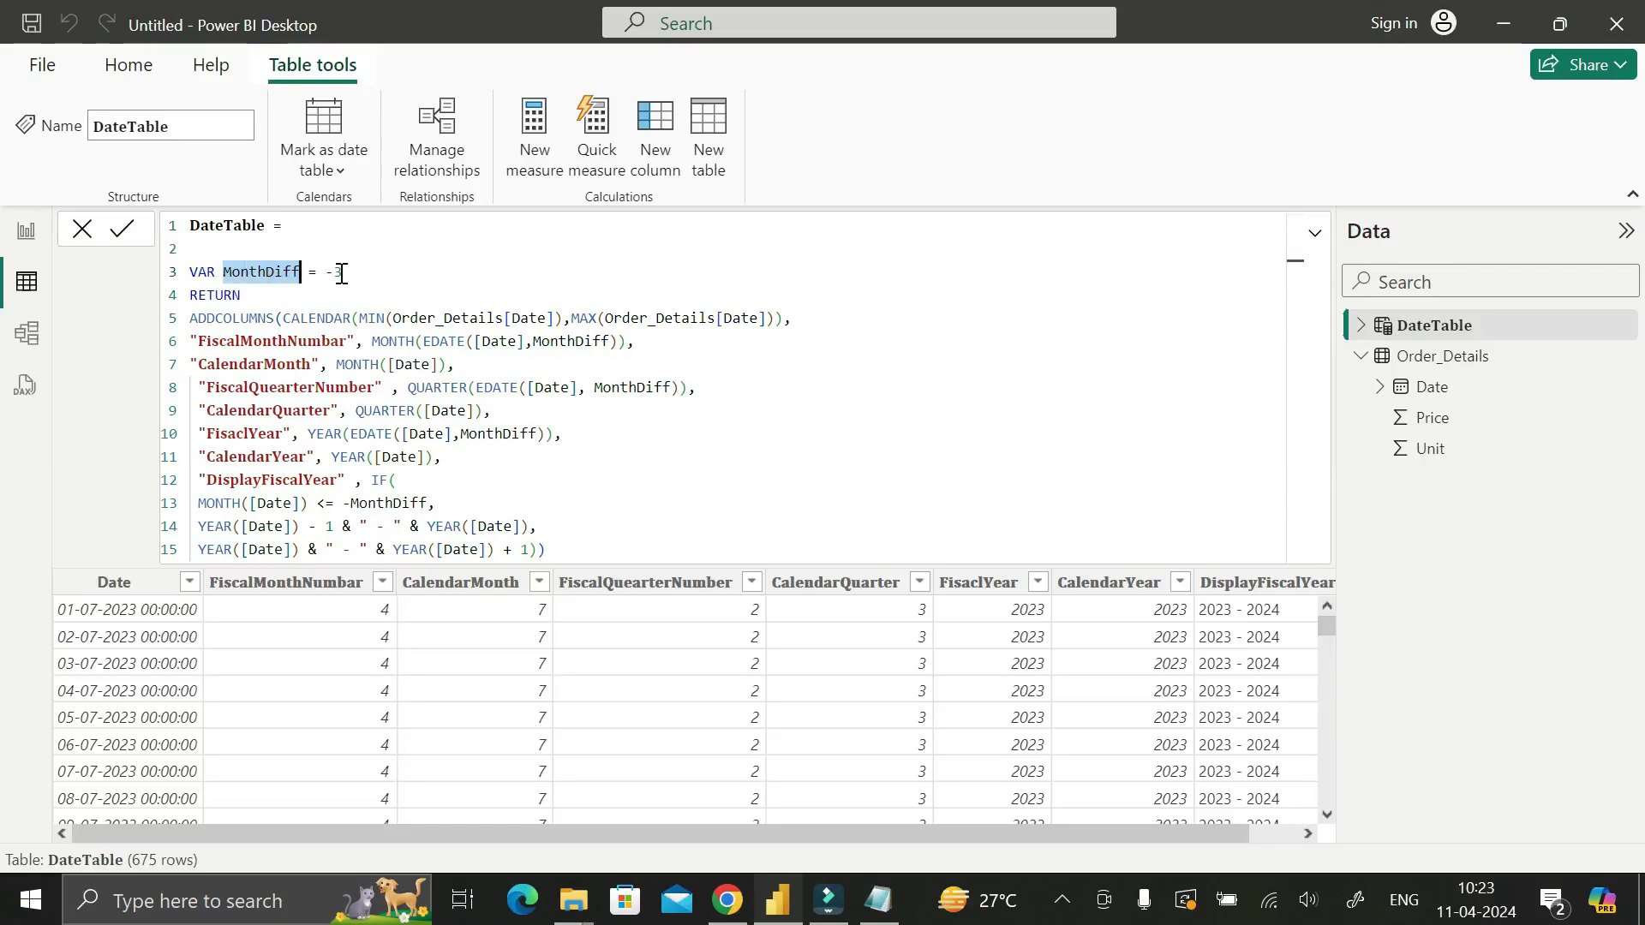
pyautogui.moveTo(327, 274); pyautogui.dragTo(342, 274)
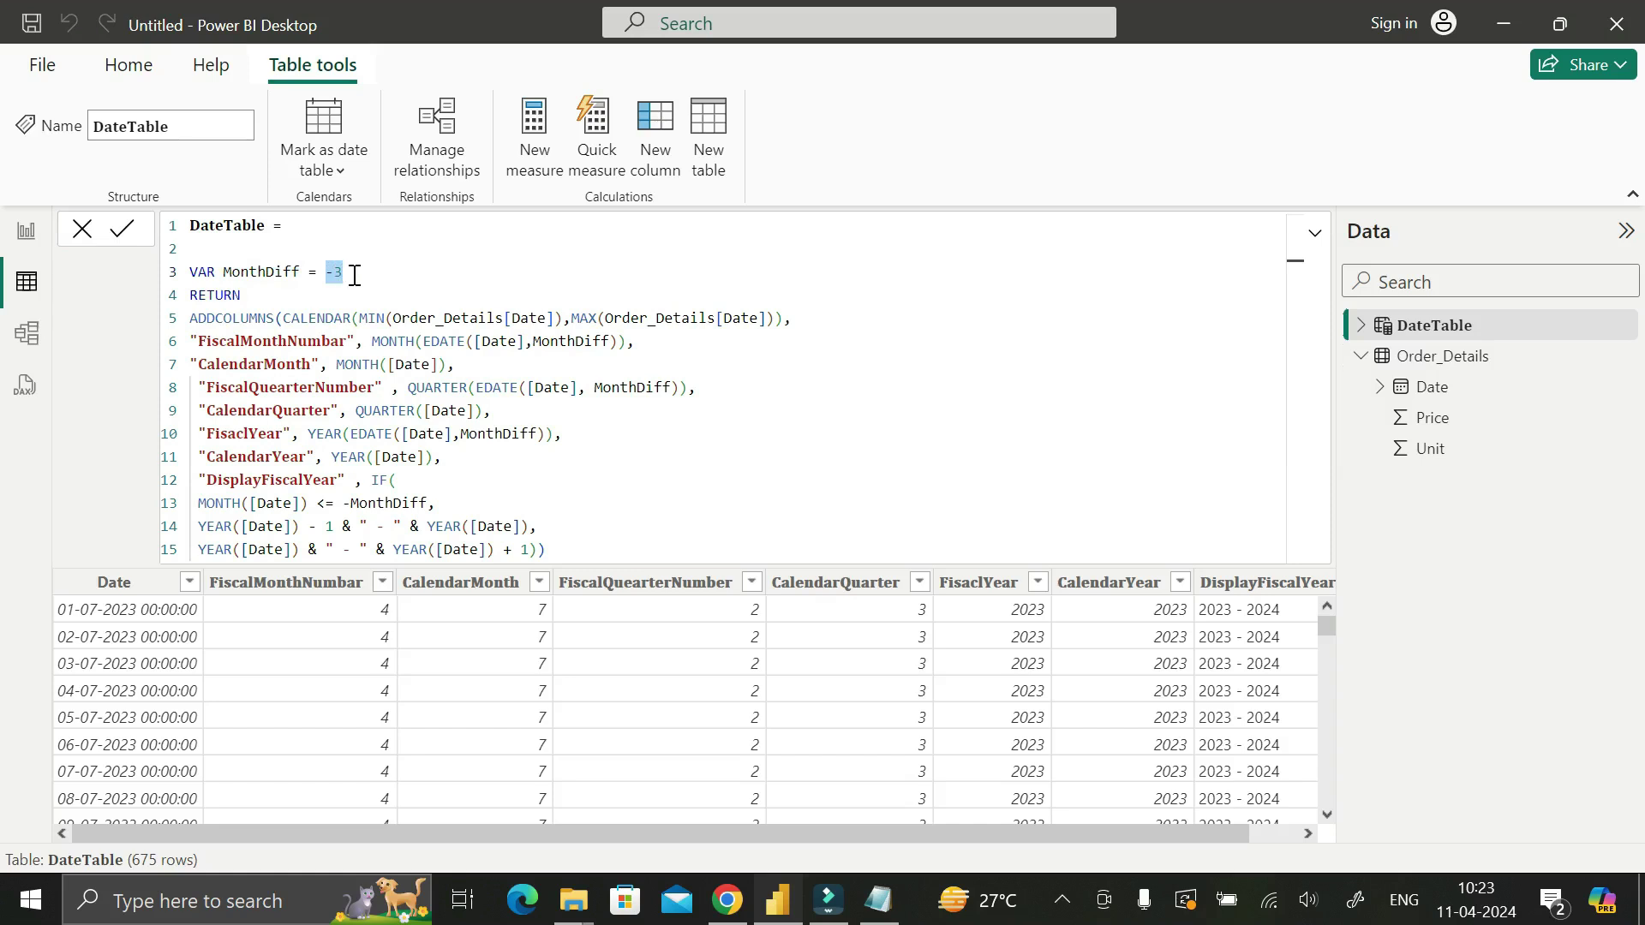
pyautogui.click(355, 274)
pyautogui.moveTo(327, 274); pyautogui.dragTo(342, 274)
pyautogui.moveTo(242, 295); pyautogui.dragTo(190, 295)
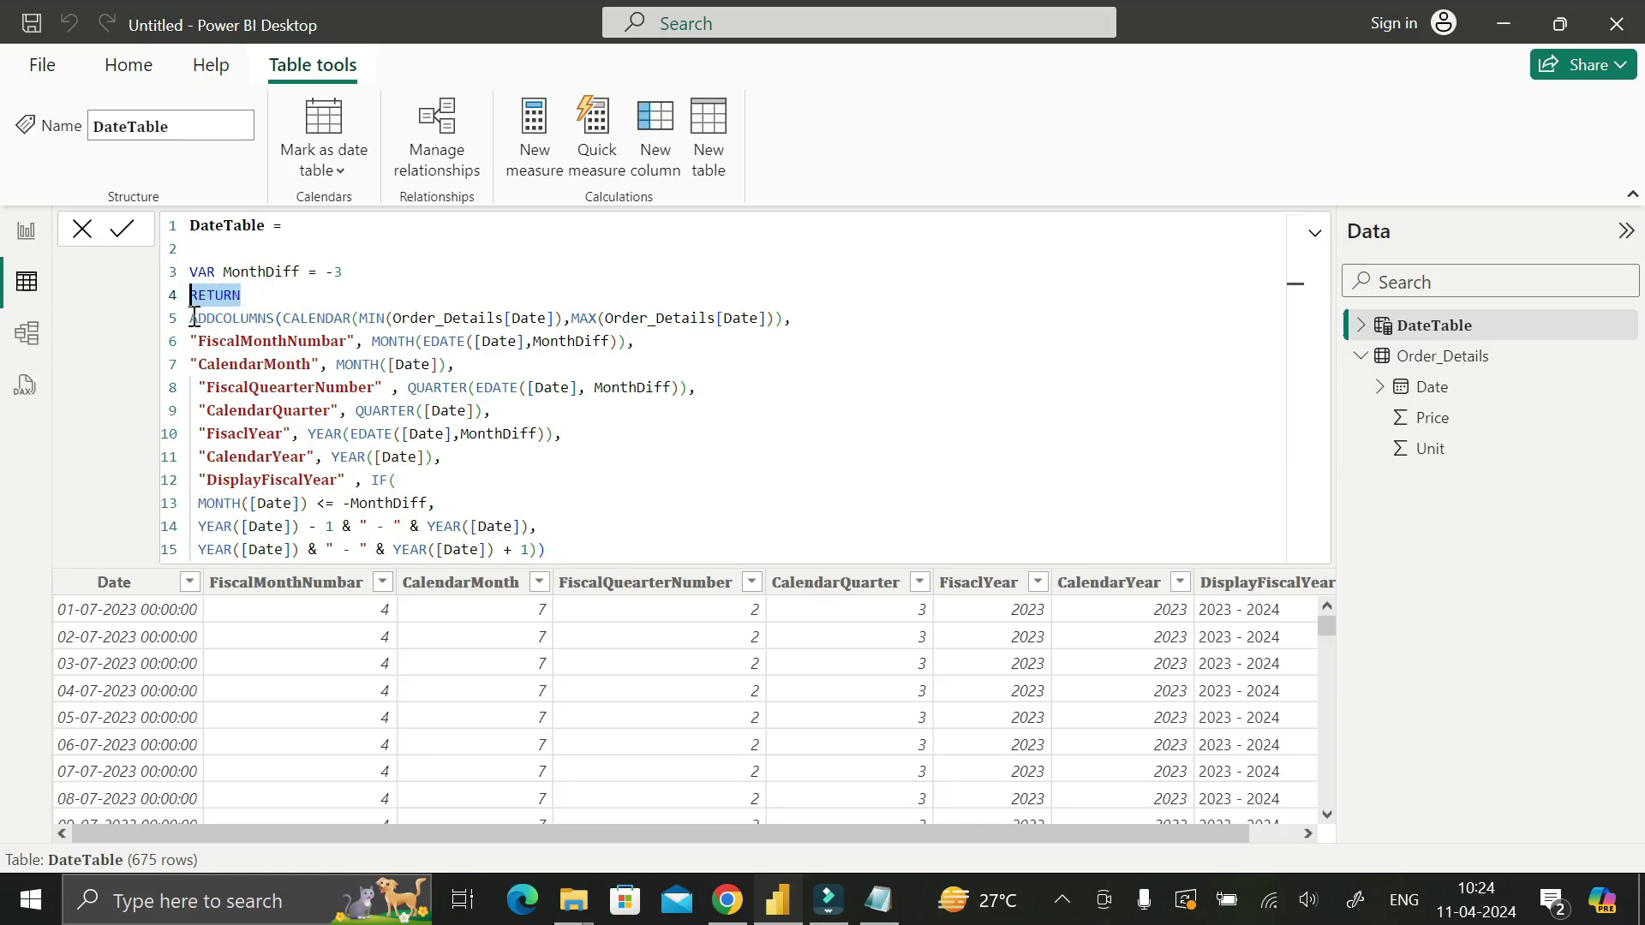
# Examine the ADDCOLUMNS and CALENDAR functions in the DateTable formula, including the MIN and MAX Order_Details[Date] arguments
pyautogui.moveTo(191, 318); pyautogui.dragTo(275, 319)
pyautogui.click(283, 319)
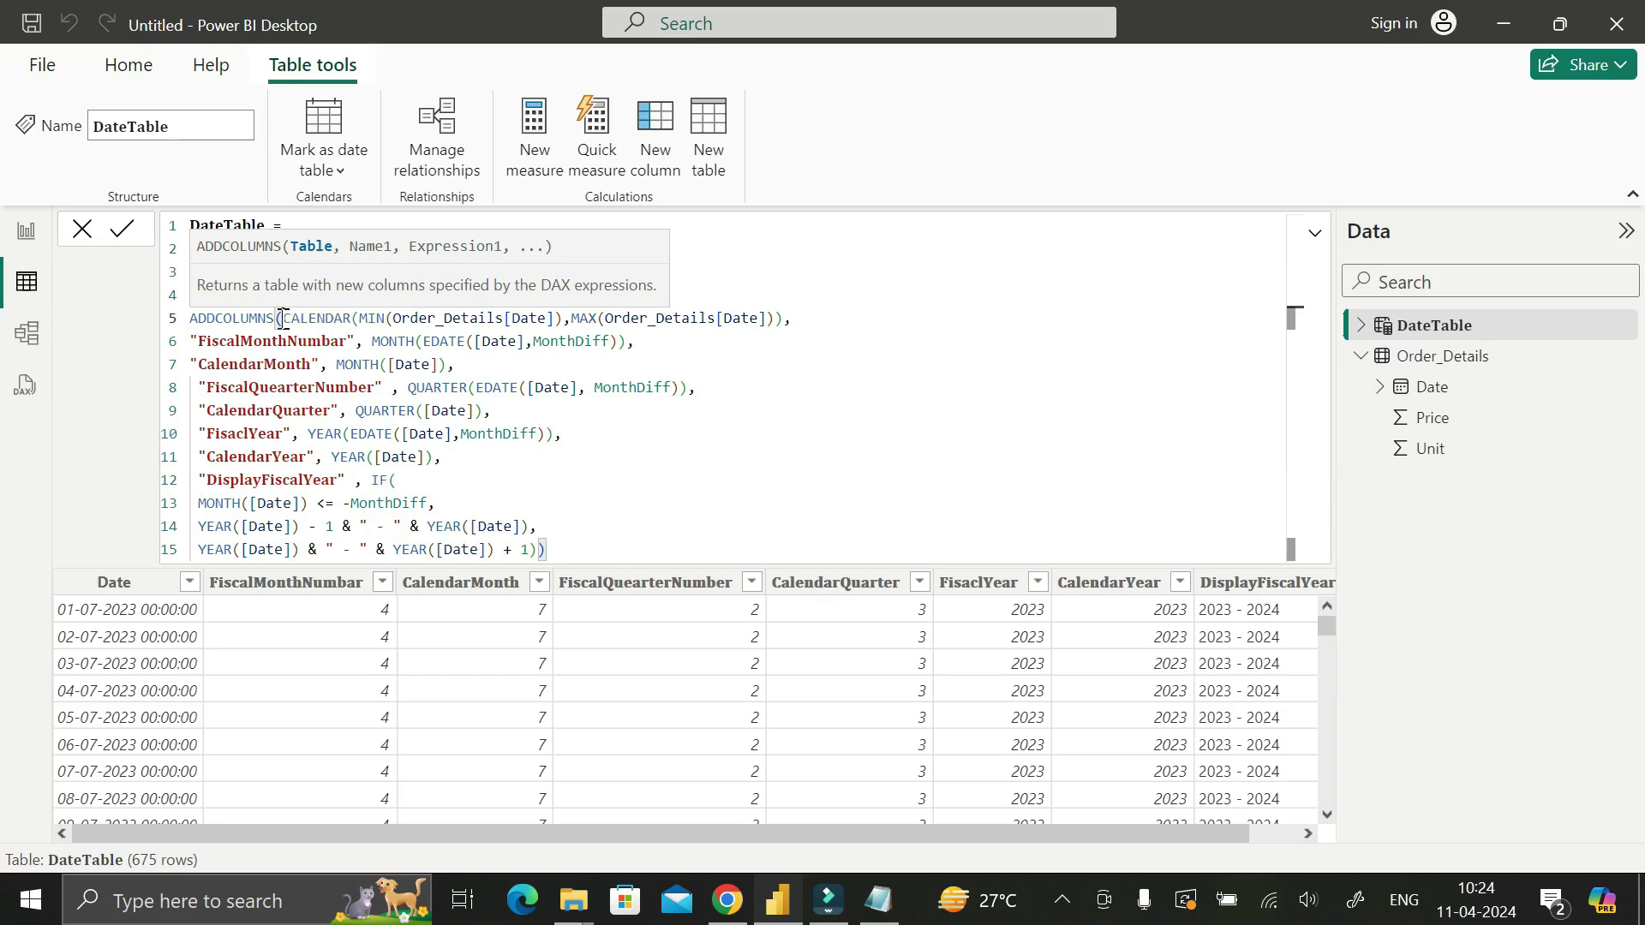
pyautogui.moveTo(280, 319); pyautogui.dragTo(340, 321)
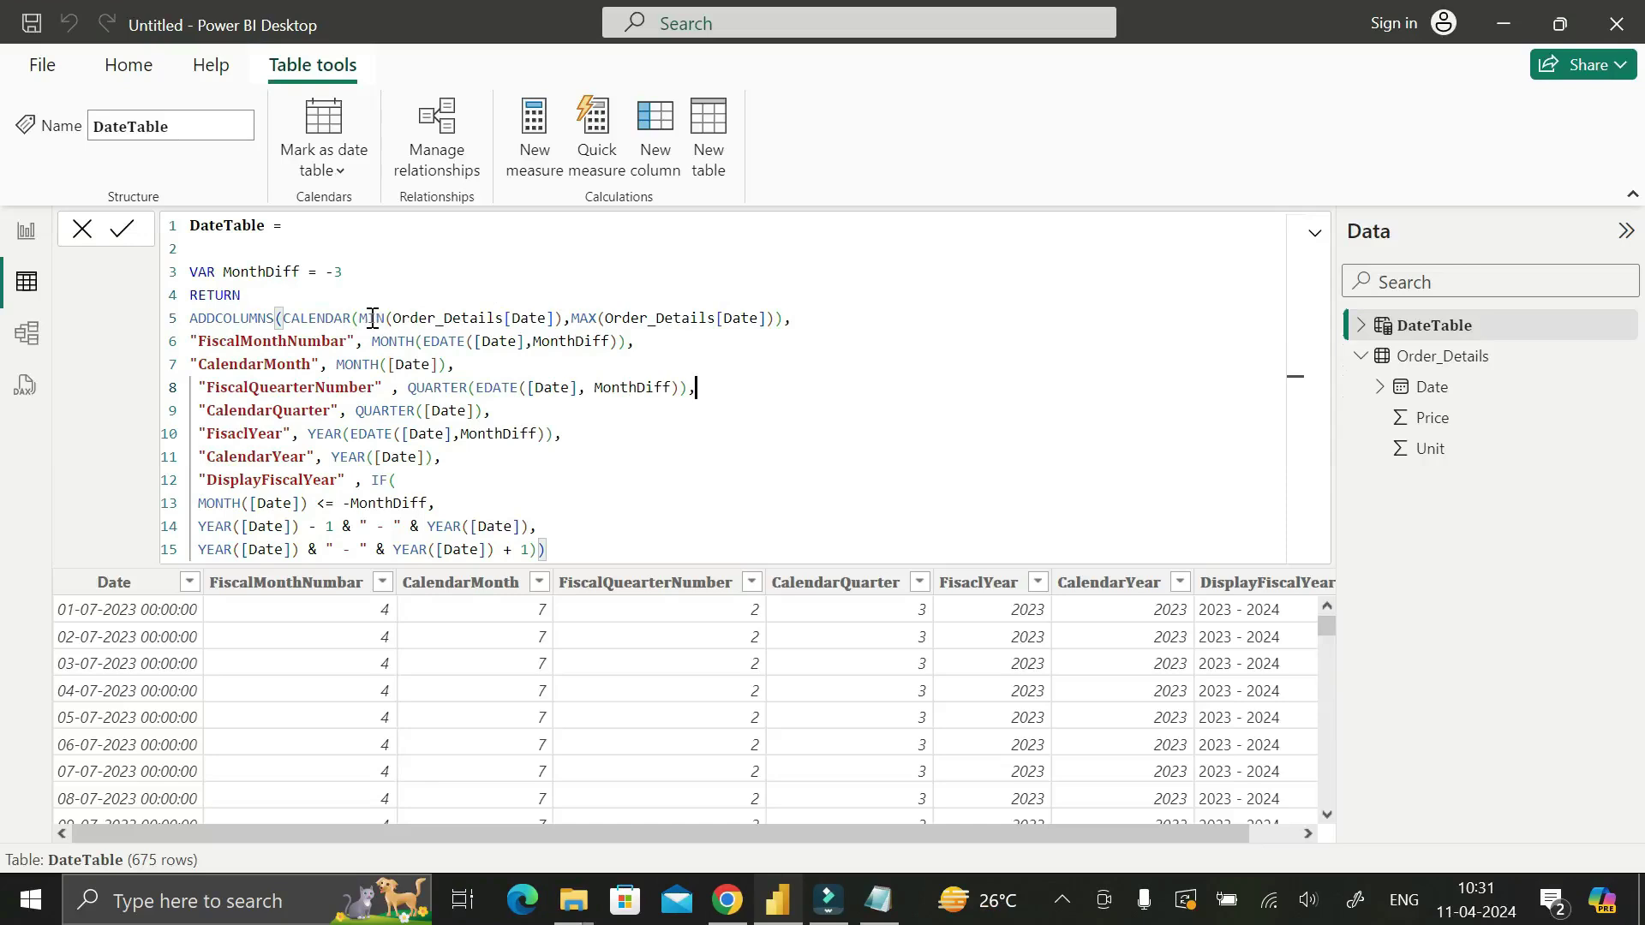
pyautogui.click(364, 319)
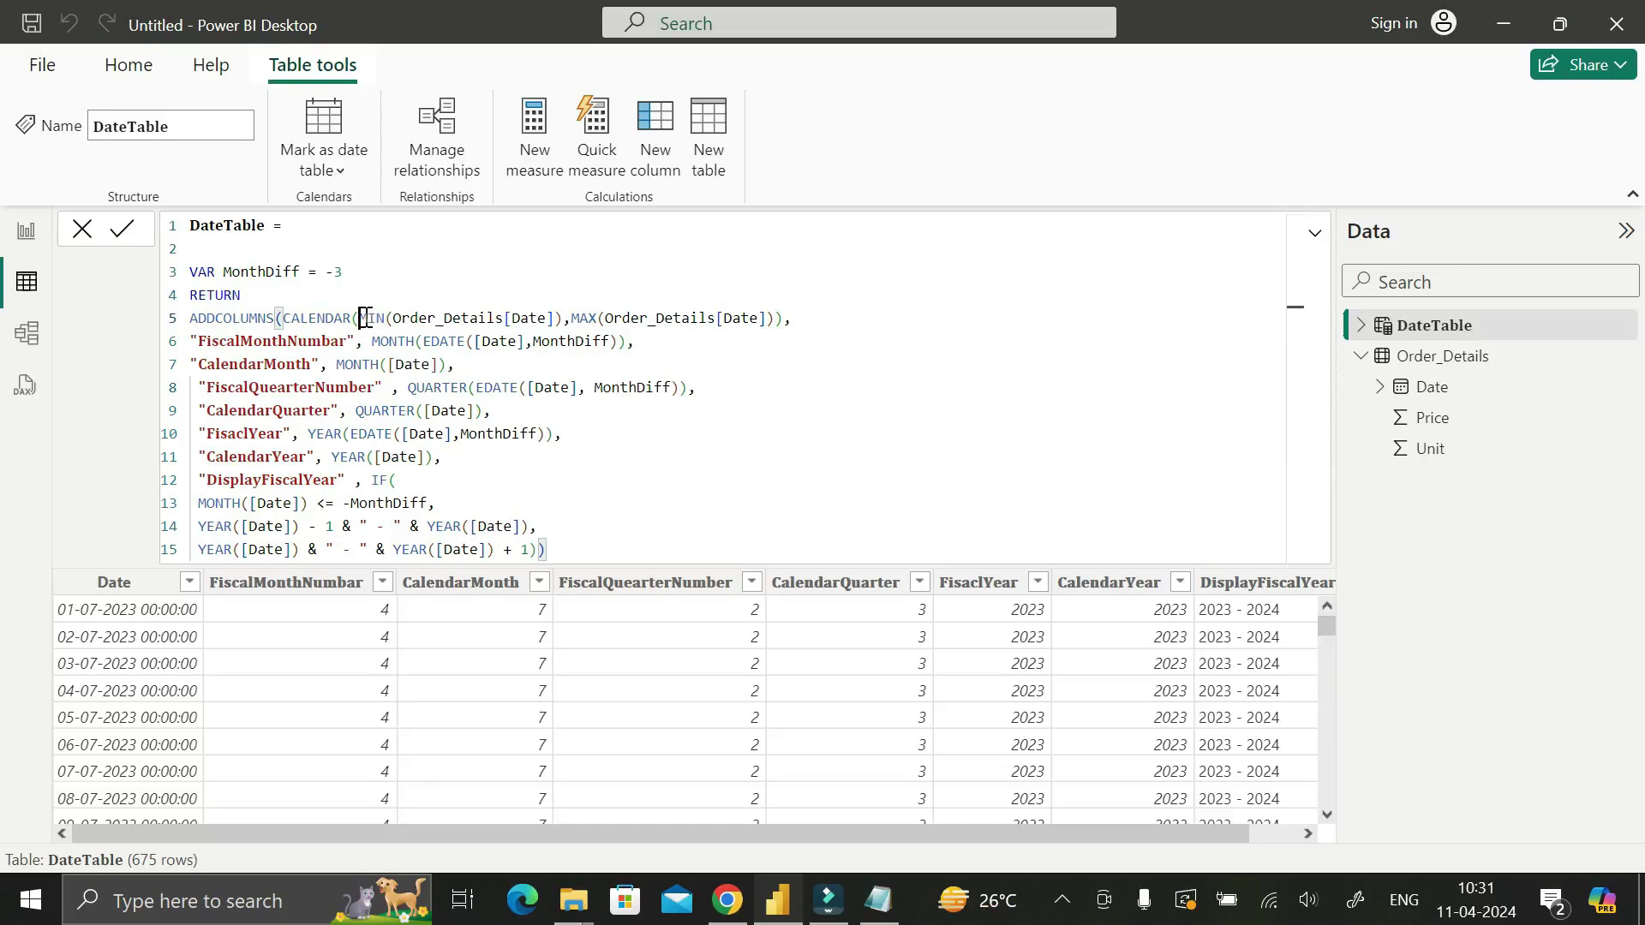
pyautogui.click(514, 319)
pyautogui.moveTo(411, 319); pyautogui.dragTo(495, 319)
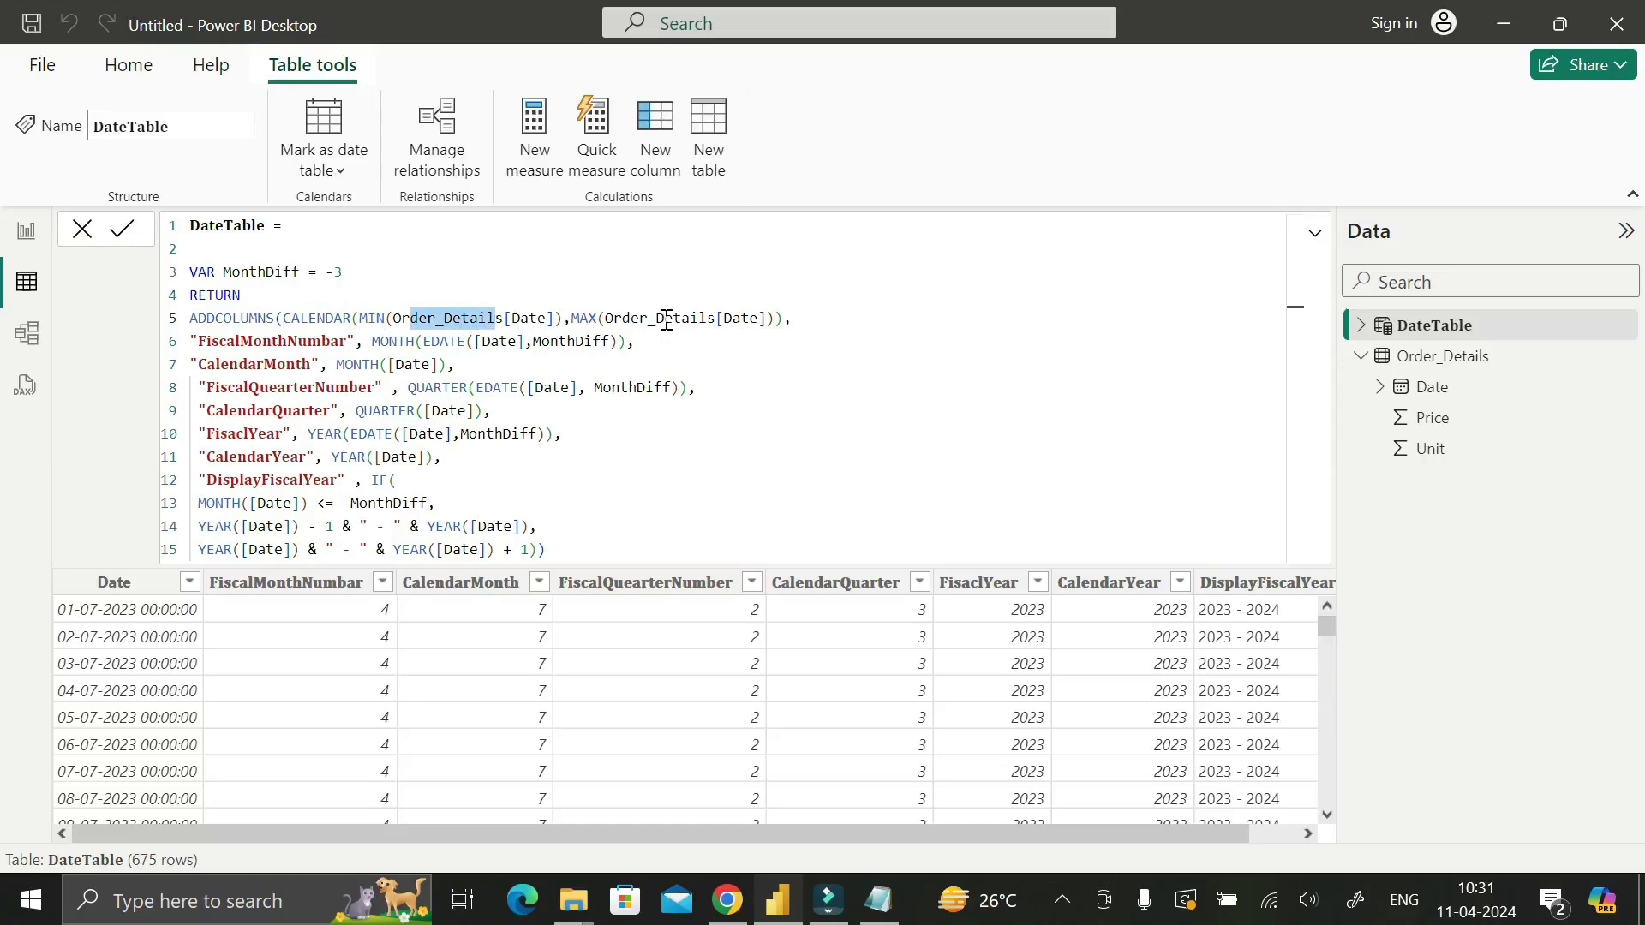
pyautogui.click(589, 319)
pyautogui.moveTo(724, 319); pyautogui.dragTo(742, 324)
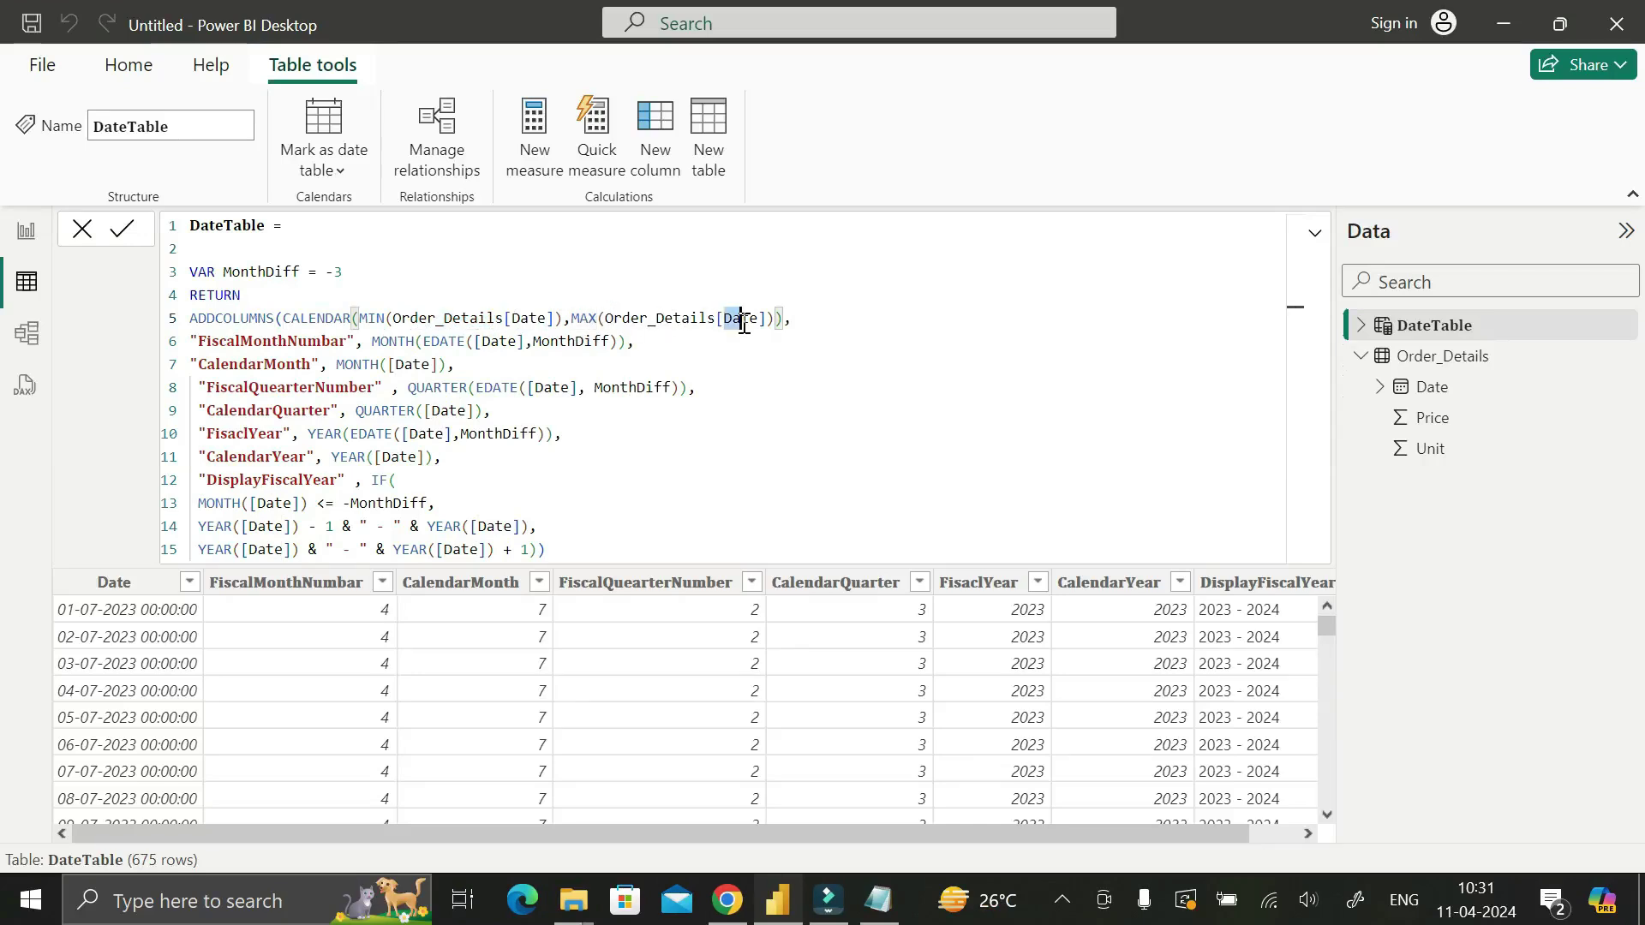
pyautogui.moveTo(640, 319); pyautogui.dragTo(685, 324)
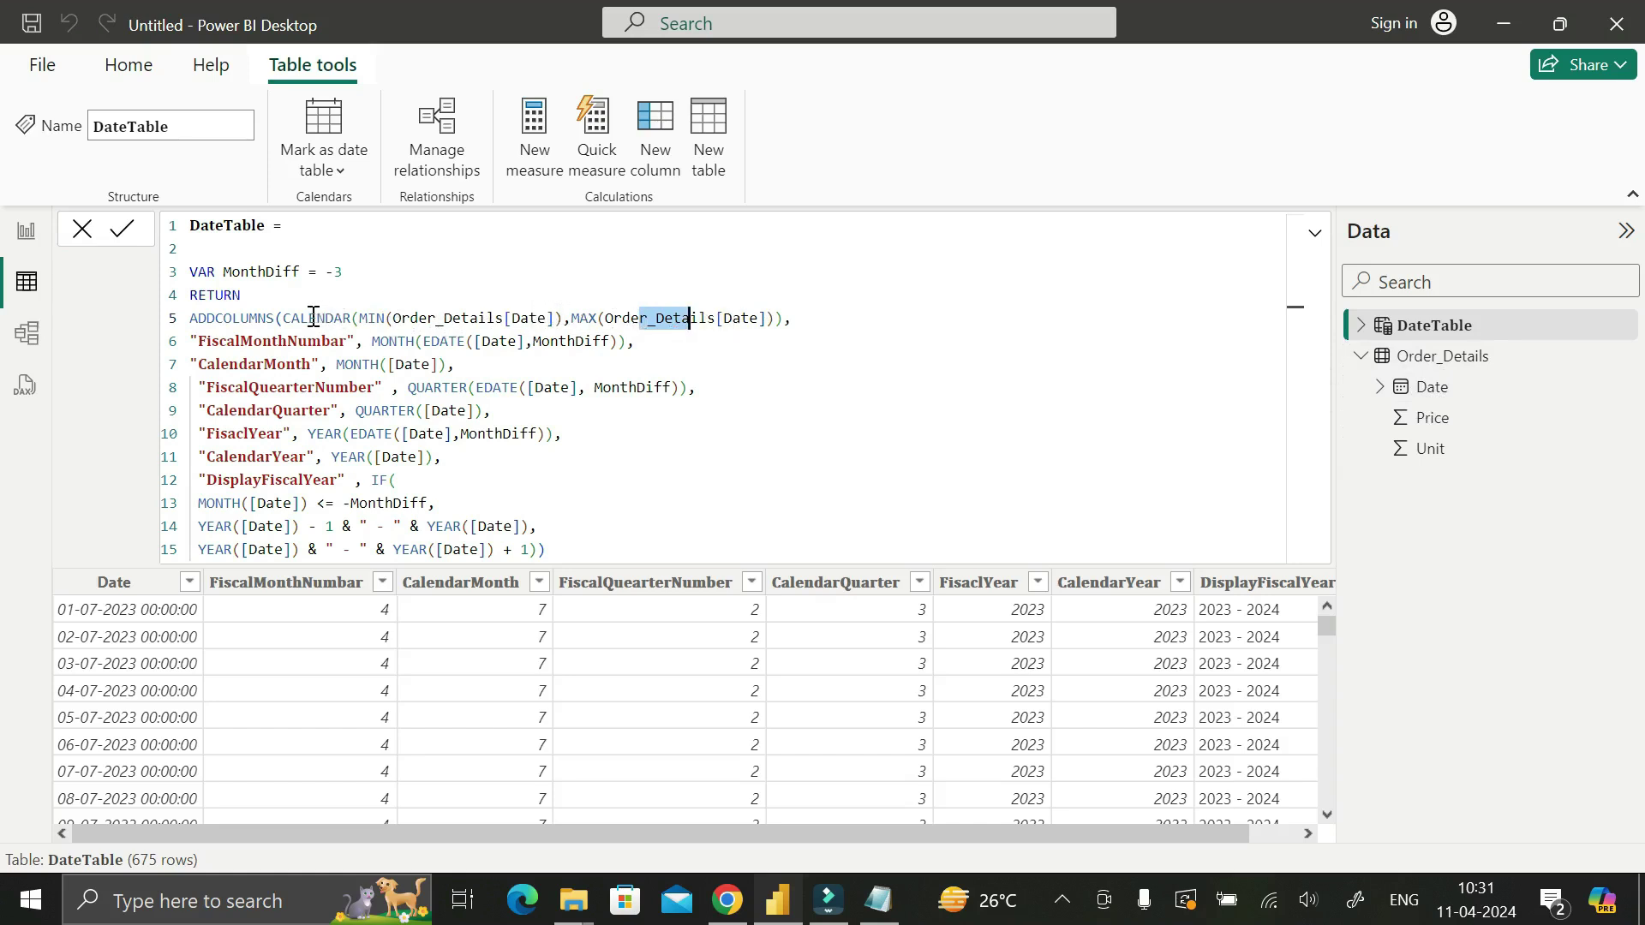
pyautogui.moveTo(312, 318); pyautogui.dragTo(340, 318)
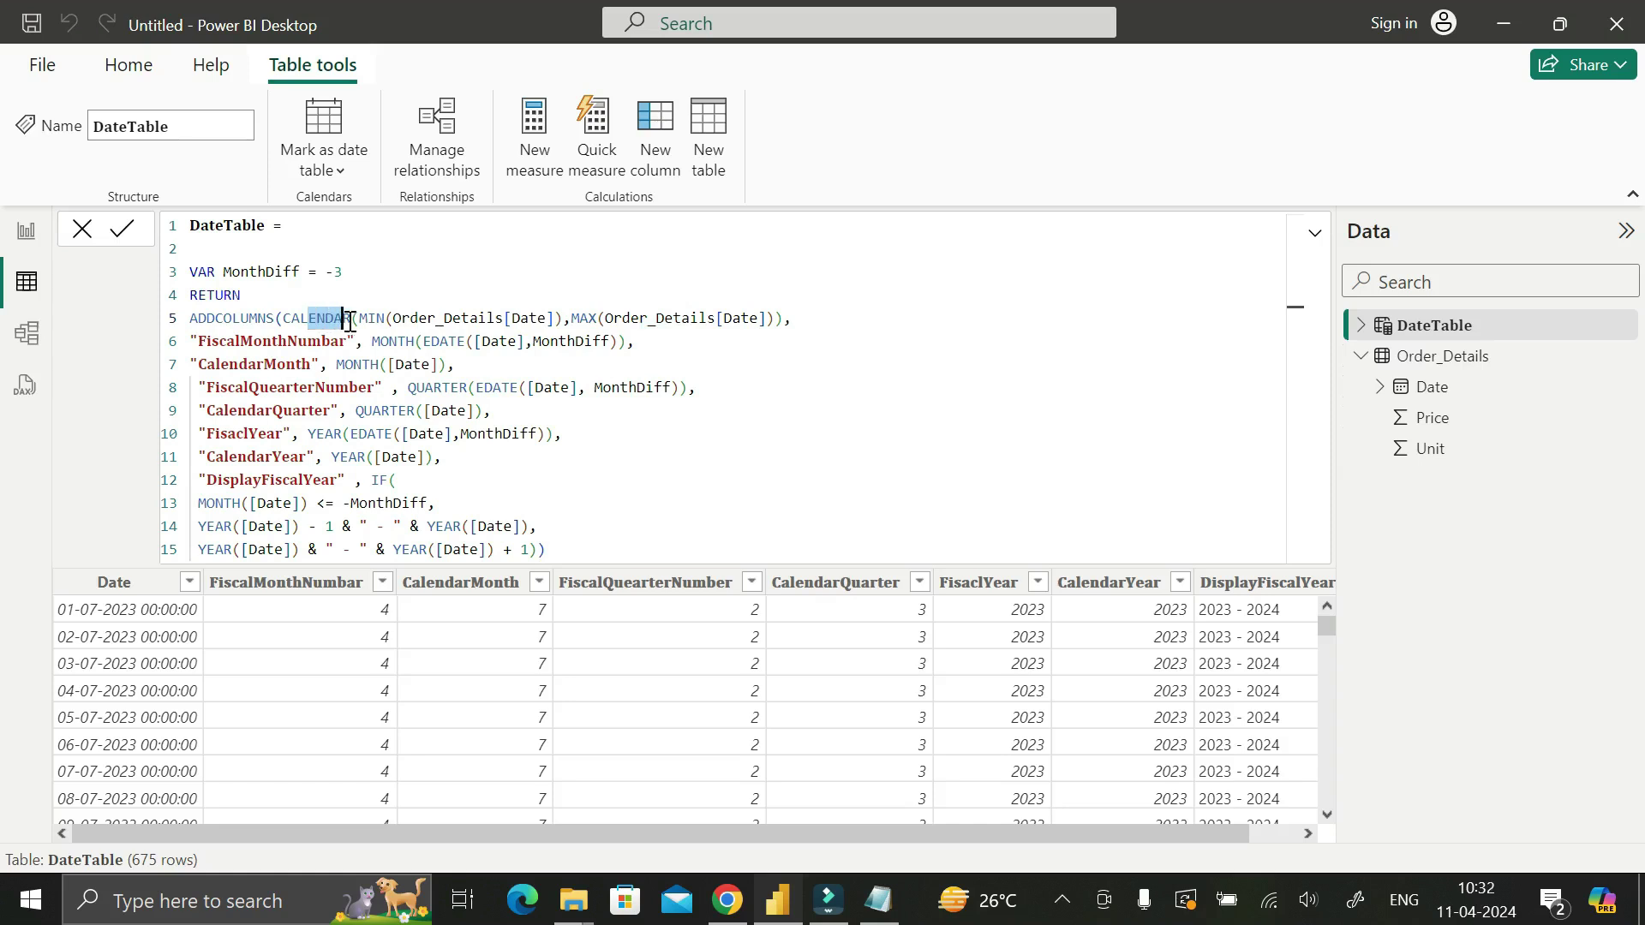
pyautogui.write('ENDA')
pyautogui.press('Right')
pyautogui.press('Right')
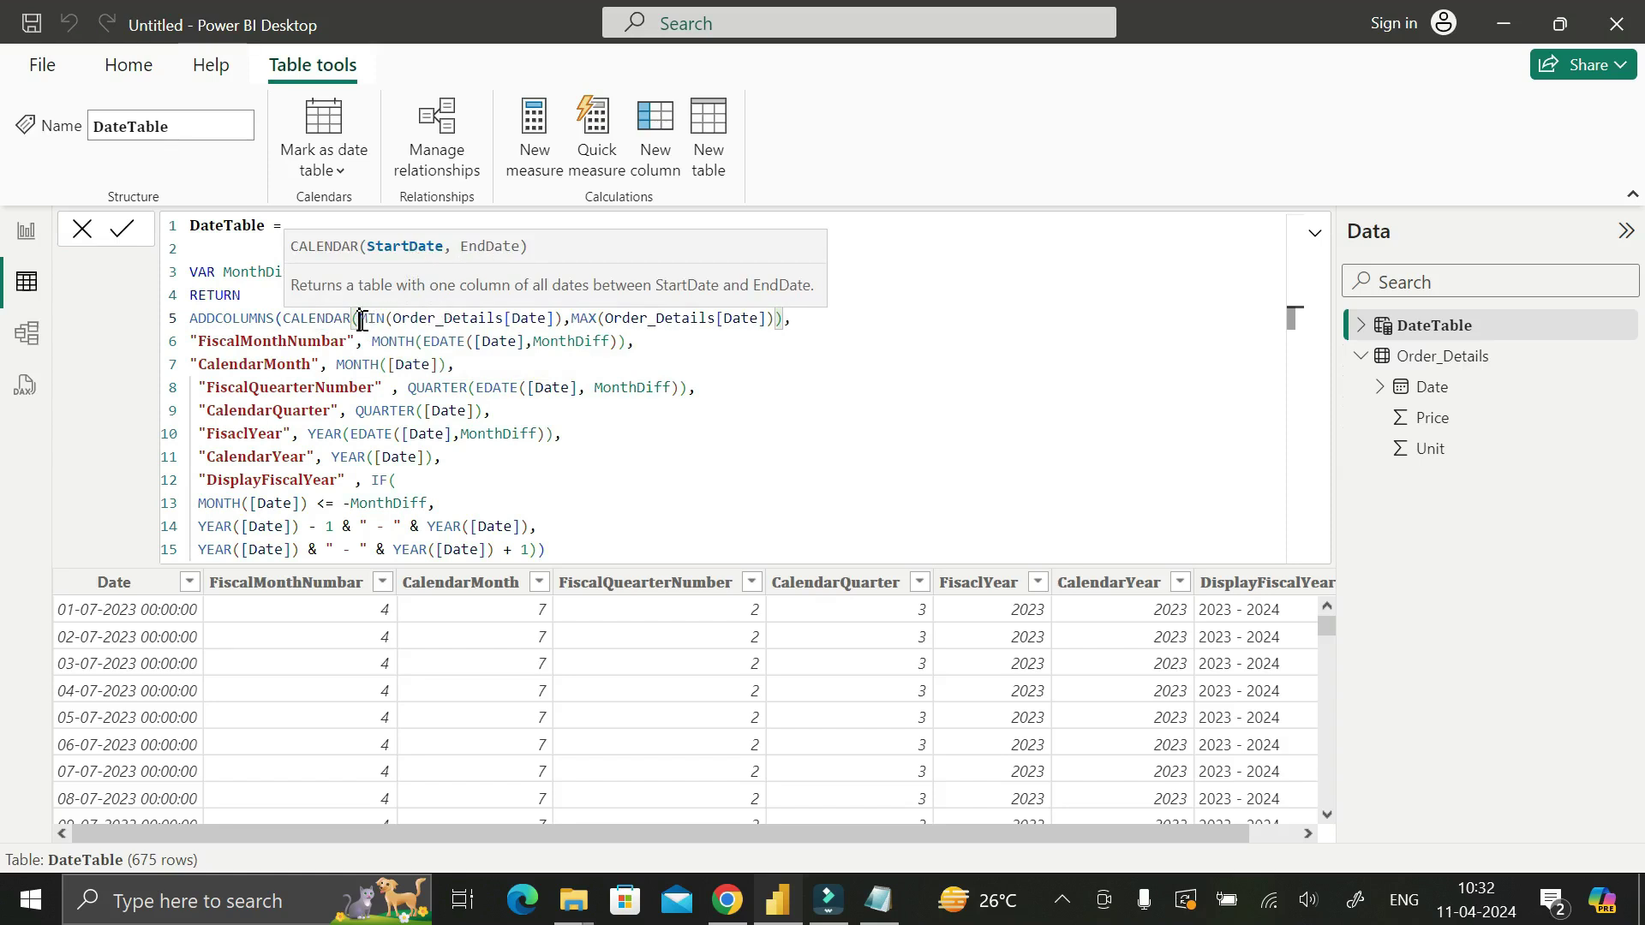
pyautogui.moveTo(360, 320); pyautogui.dragTo(759, 324)
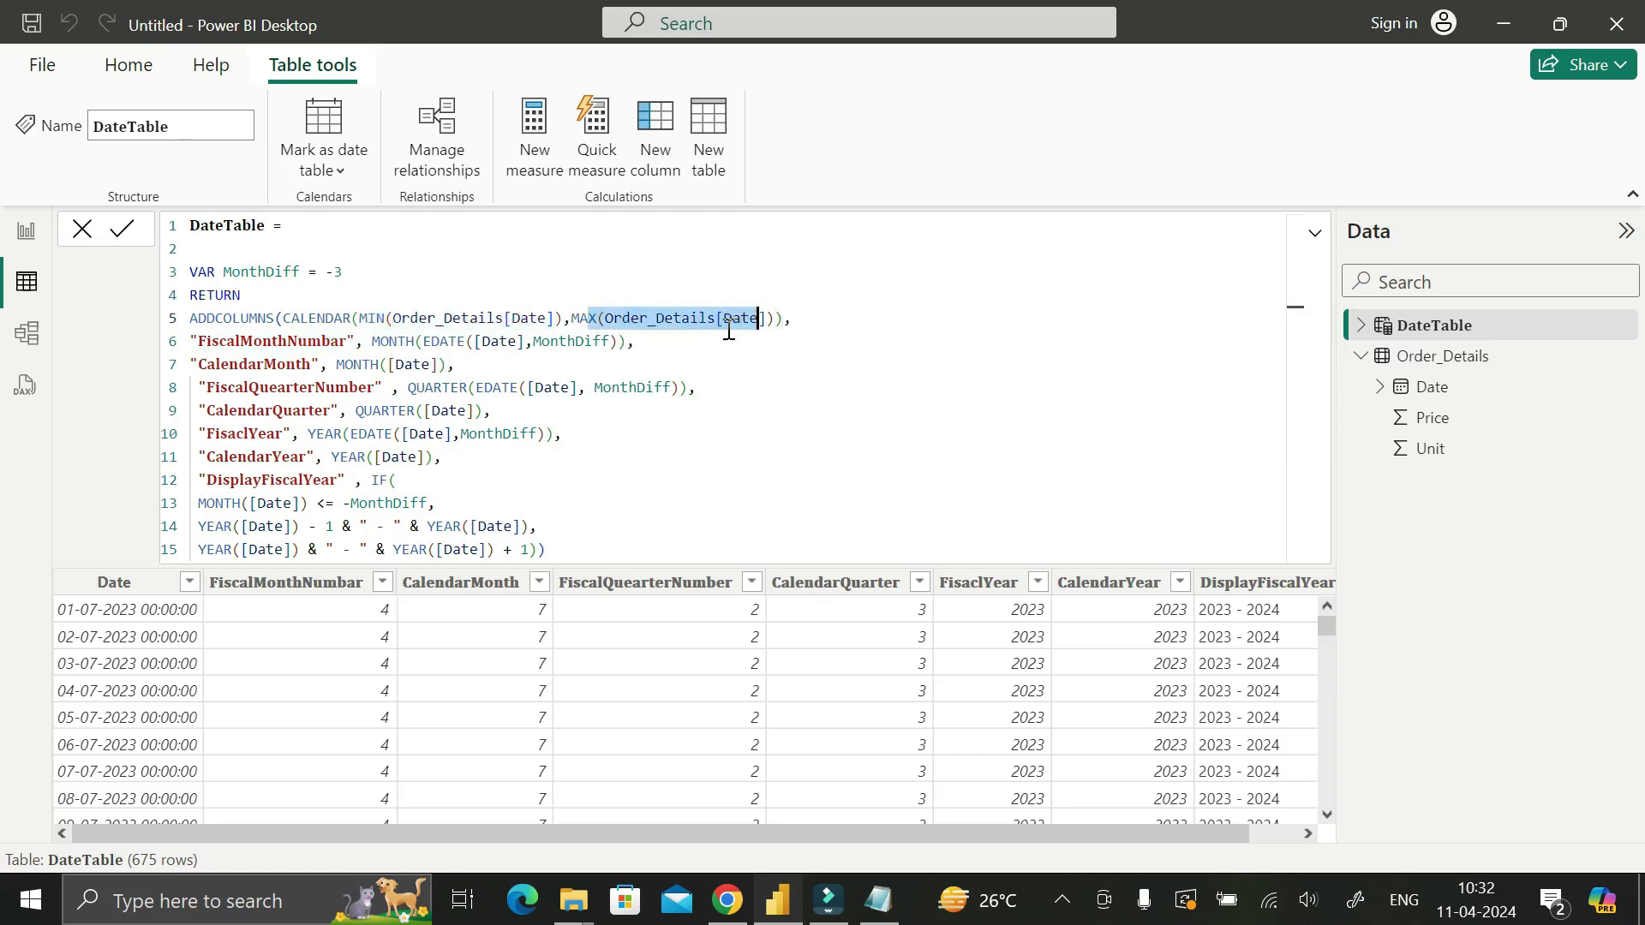
pyautogui.click(676, 325)
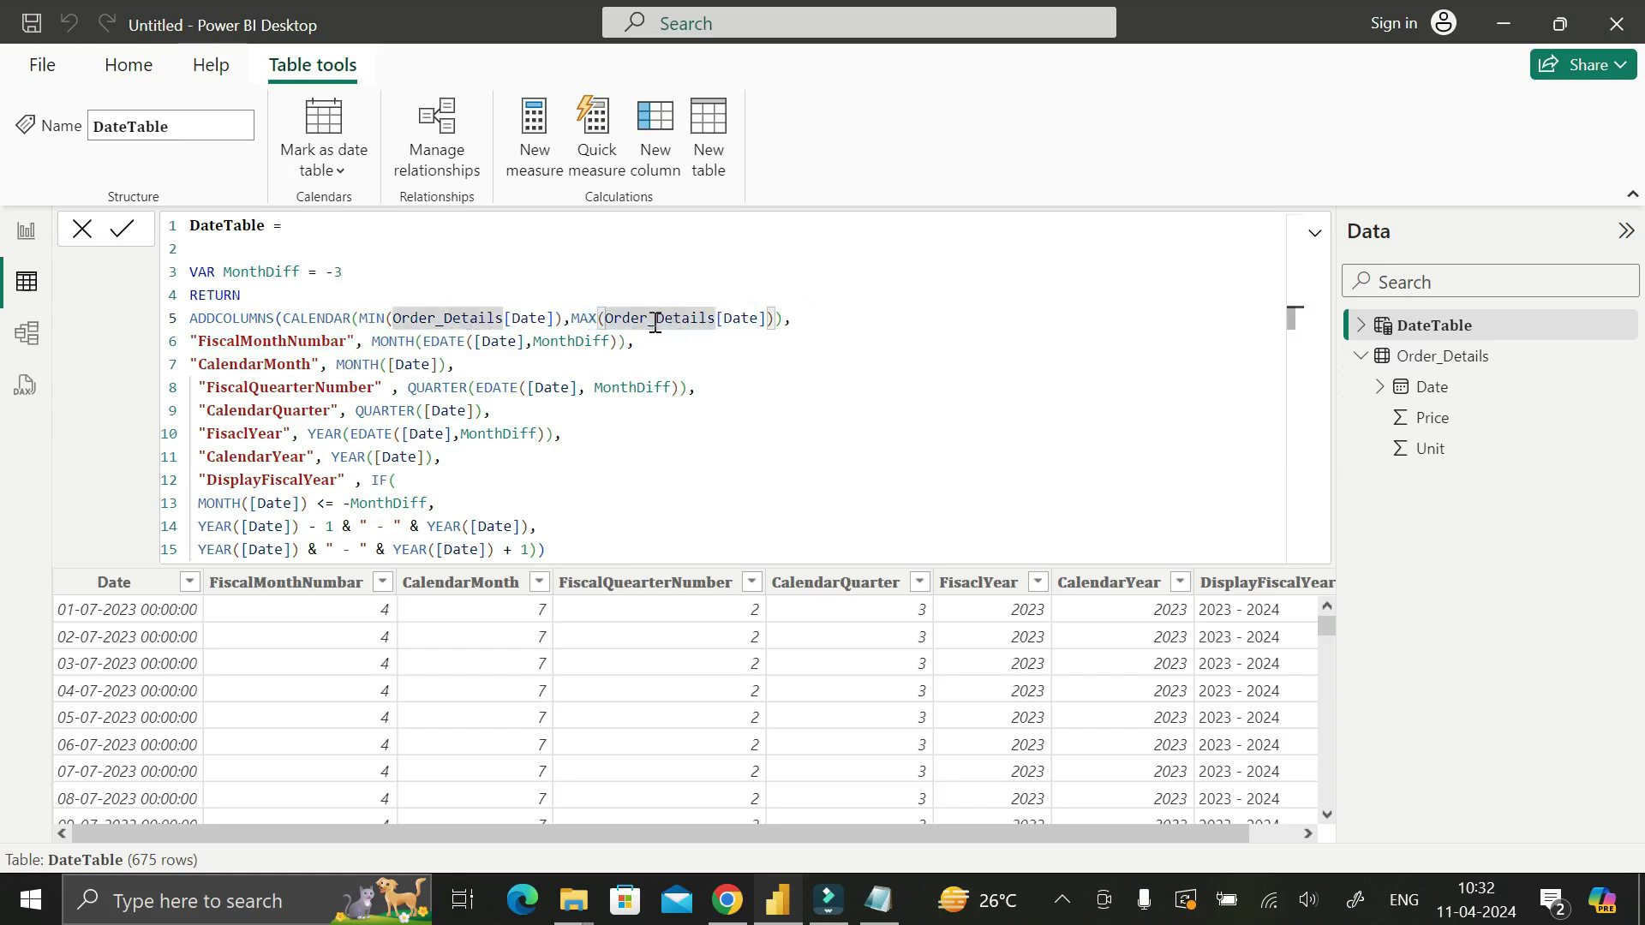
# Examine the CALENDAR date range, the ADDCOLUMNS syntax help and the DisplayFiscalYear IF expression in the DateTable formula
pyautogui.moveTo(410, 319); pyautogui.dragTo(741, 318)
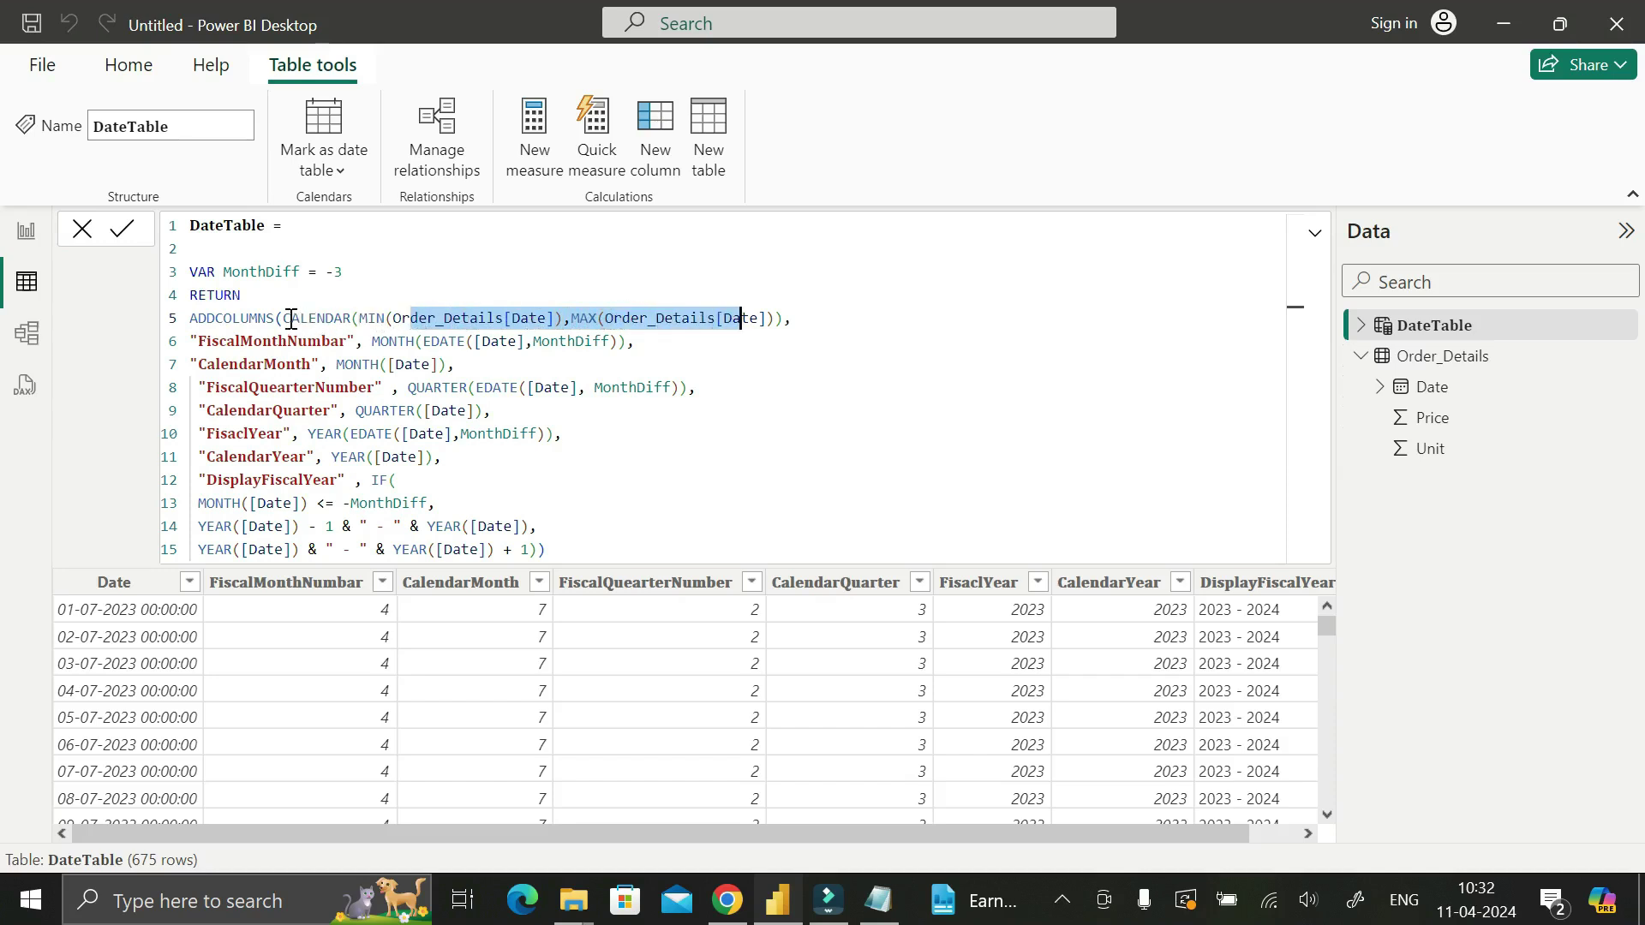
pyautogui.moveTo(287, 319)
pyautogui.mouseDown()
pyautogui.moveTo(739, 330)
pyautogui.moveTo(275, 319)
pyautogui.mouseUp()
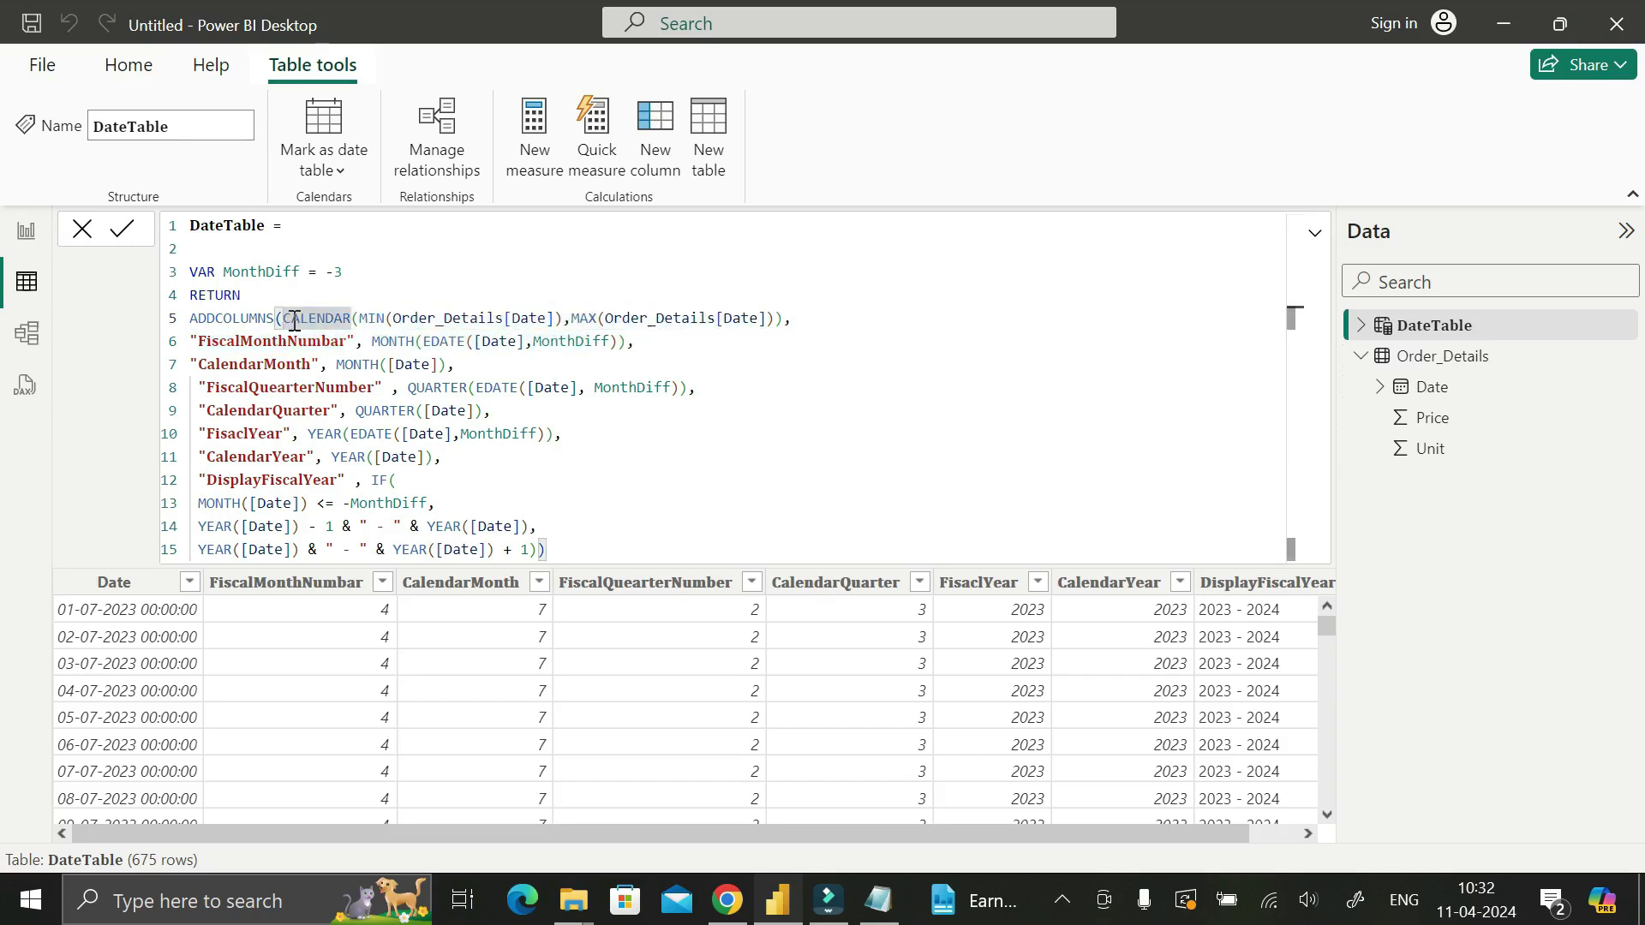
pyautogui.press('BackSpace')
pyautogui.write('(')
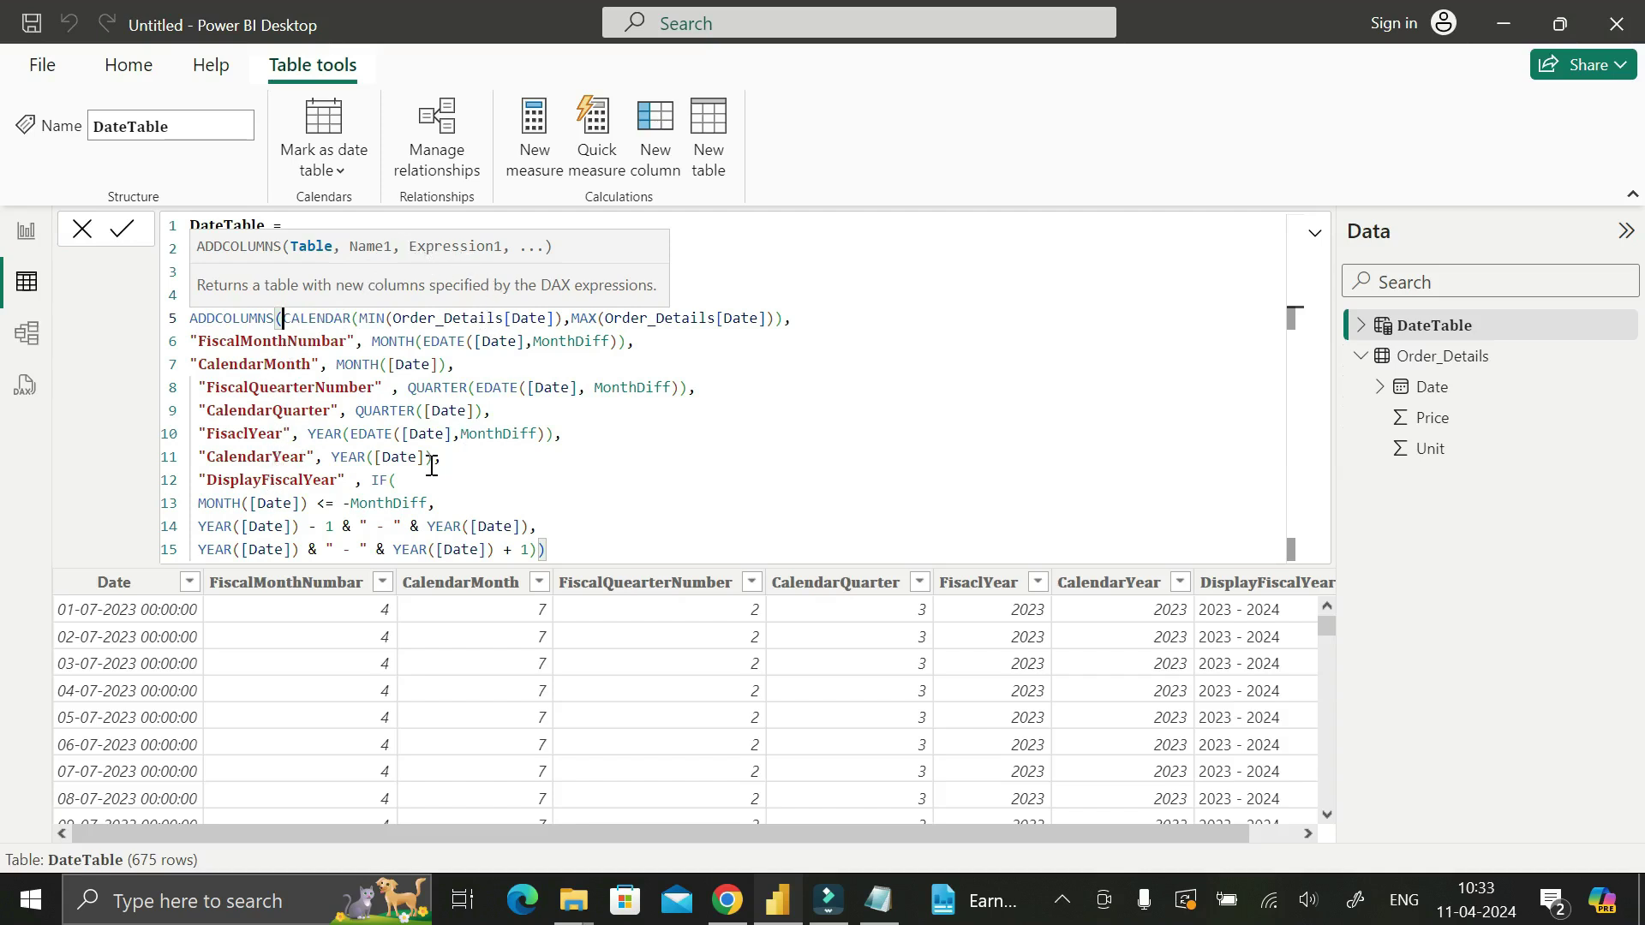
pyautogui.moveTo(372, 480); pyautogui.dragTo(541, 550)
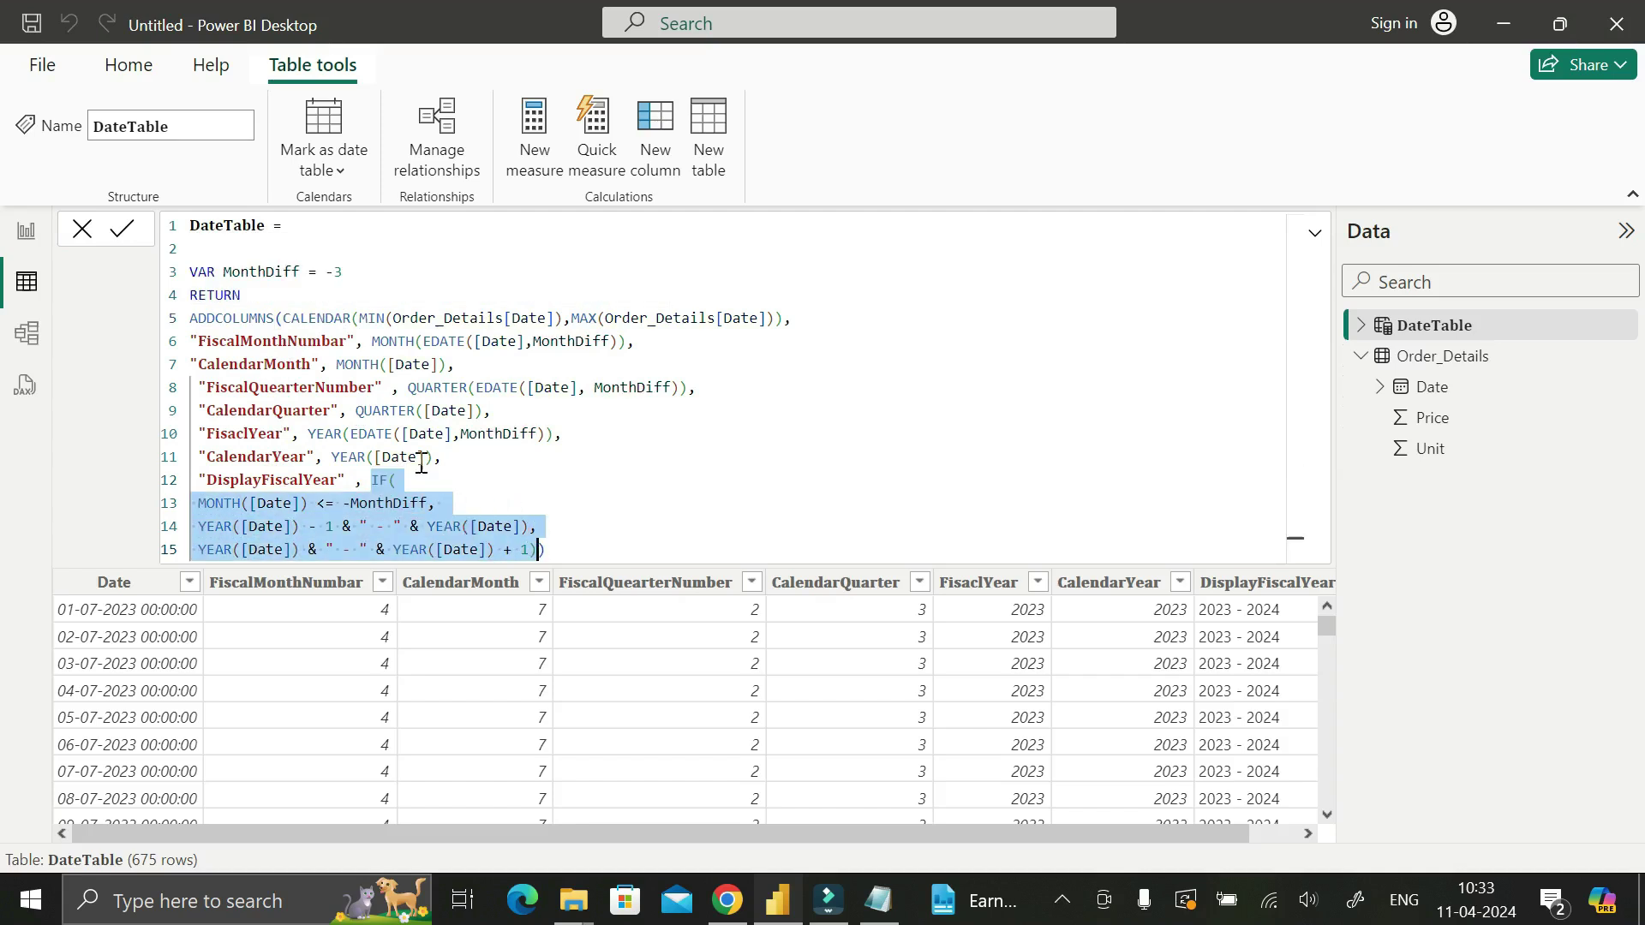
pyautogui.click(283, 319)
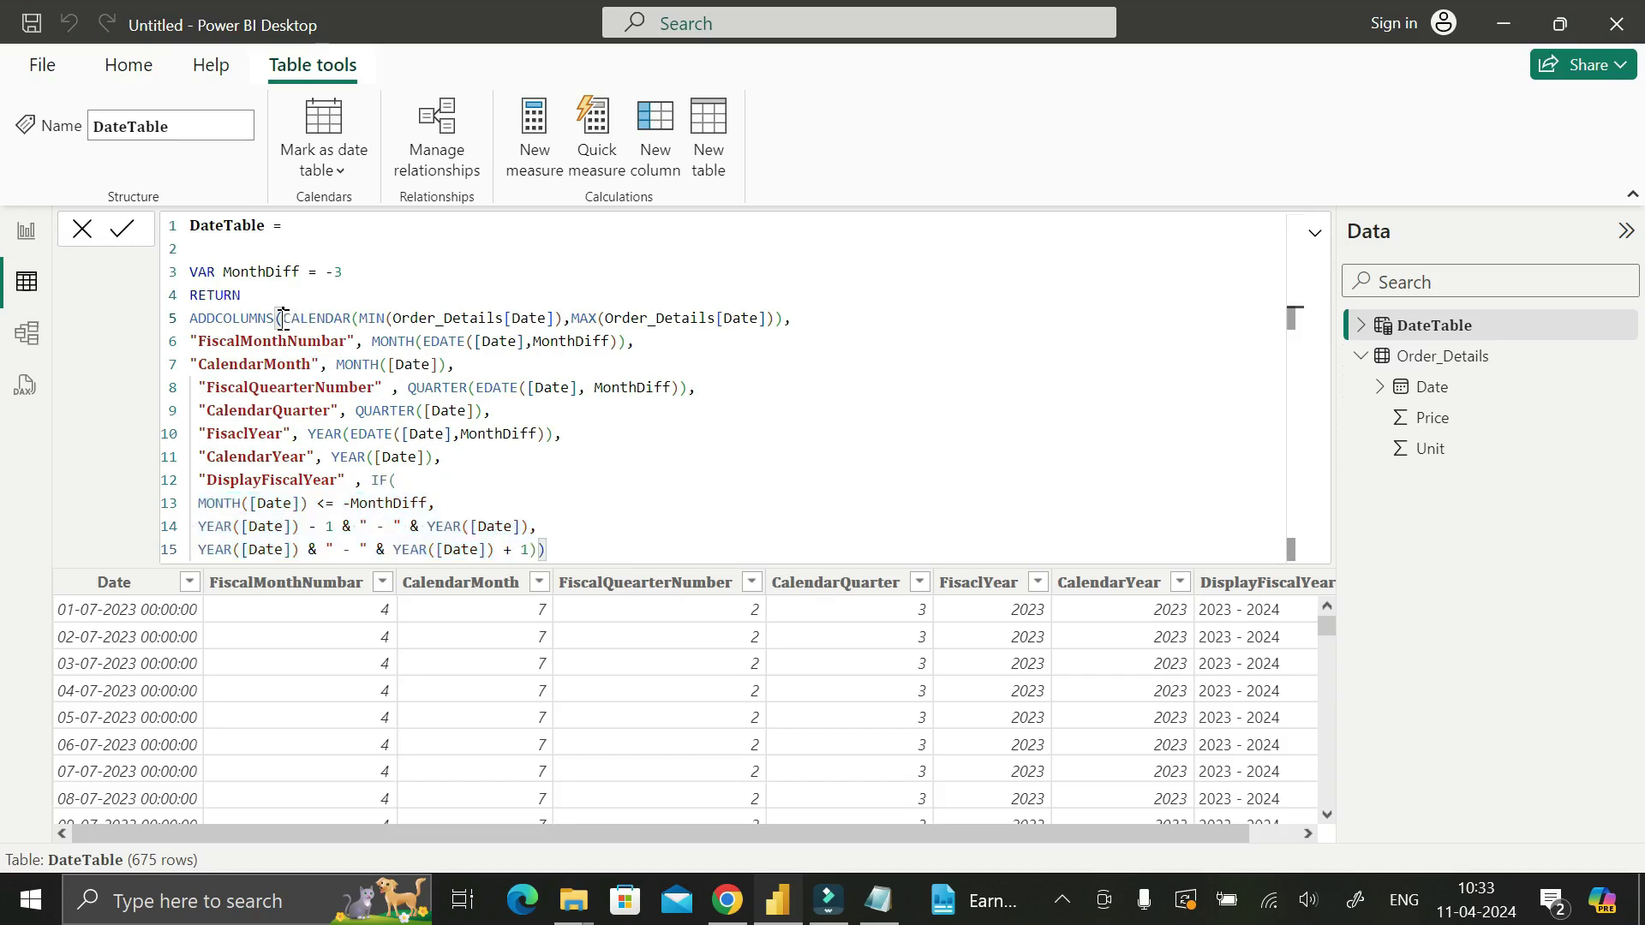
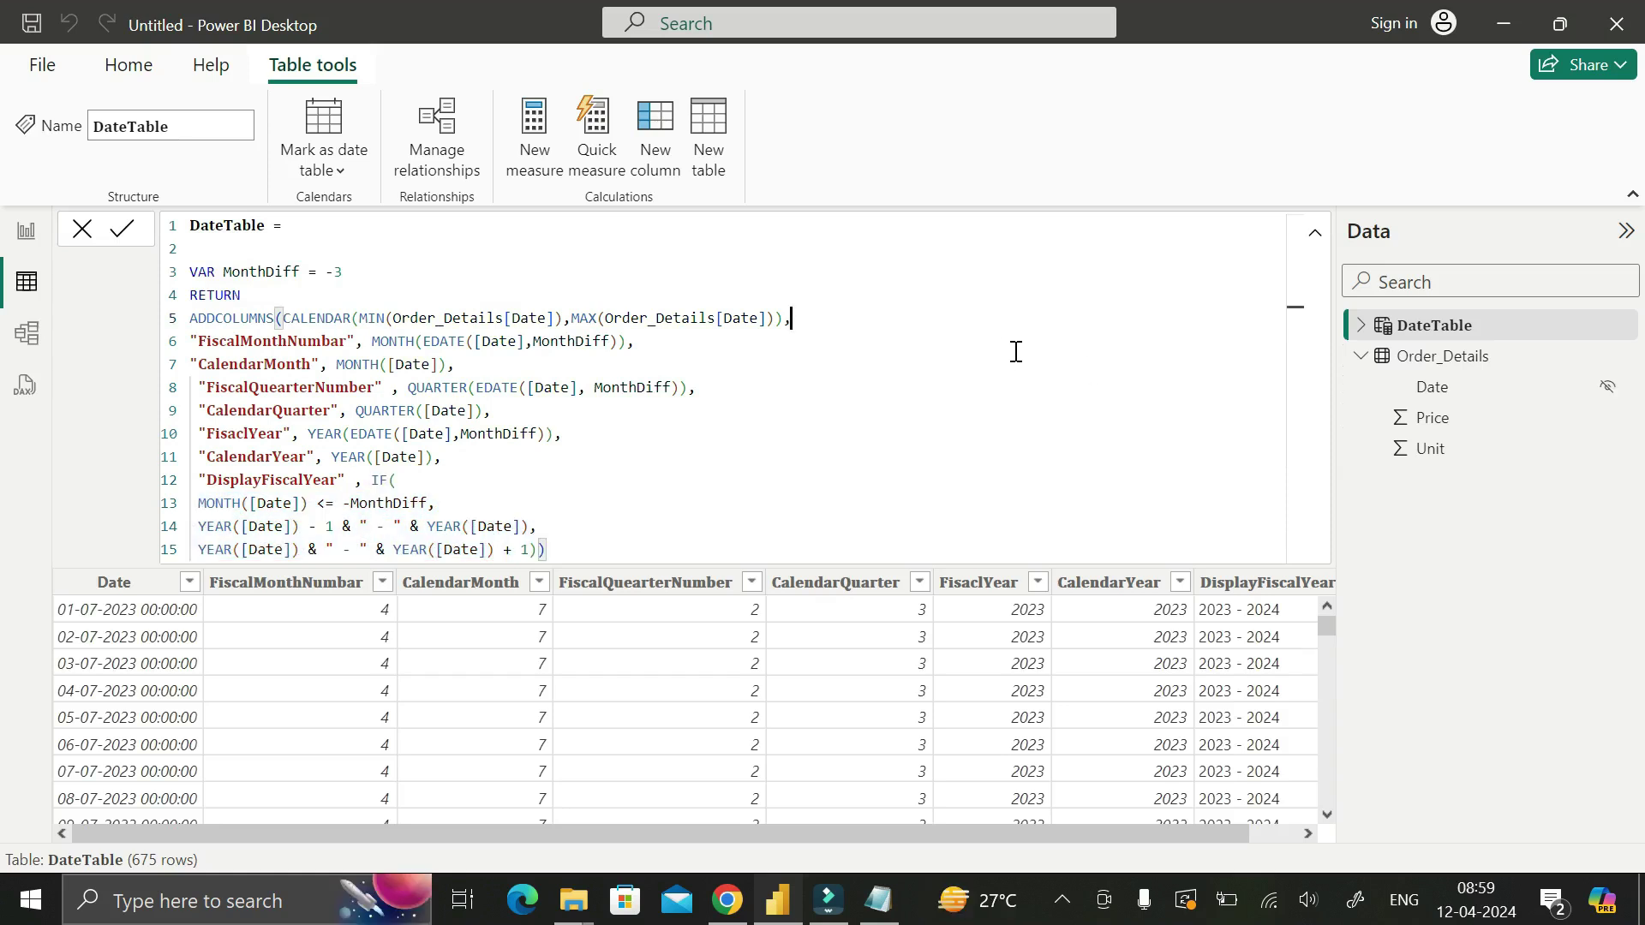
# Review the Order_Details[Date] references inside MIN and MAX in the CALENDAR part of the formula
pyautogui.click(1032, 319)
pyautogui.moveTo(394, 313); pyautogui.dragTo(503, 317)
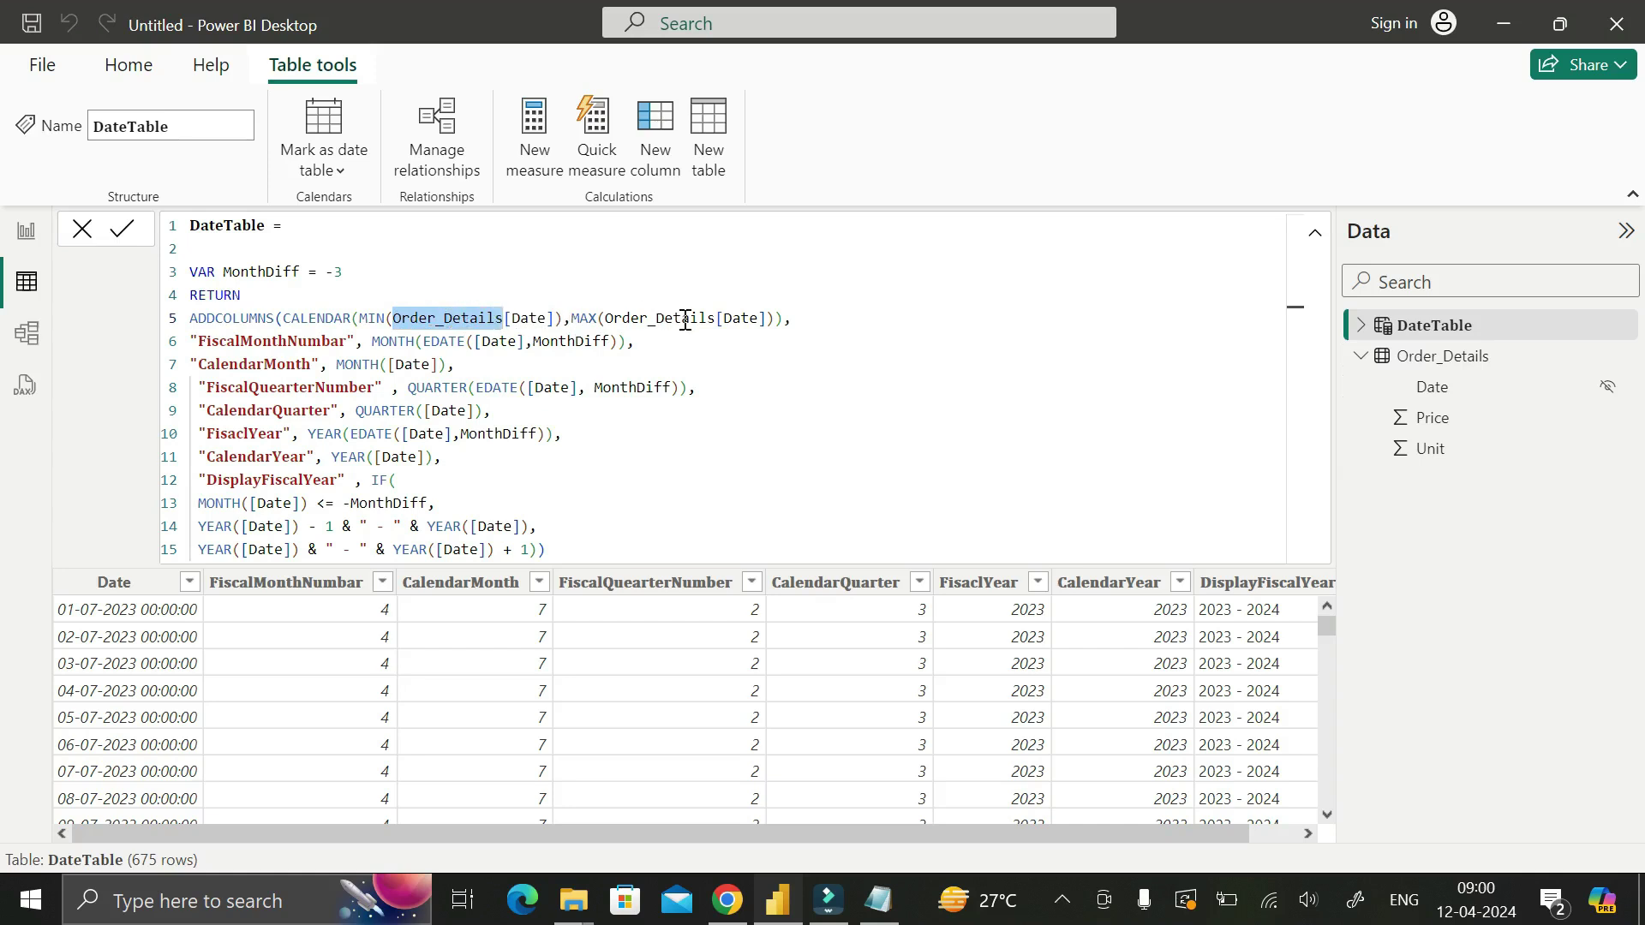
pyautogui.moveTo(606, 319); pyautogui.dragTo(758, 318)
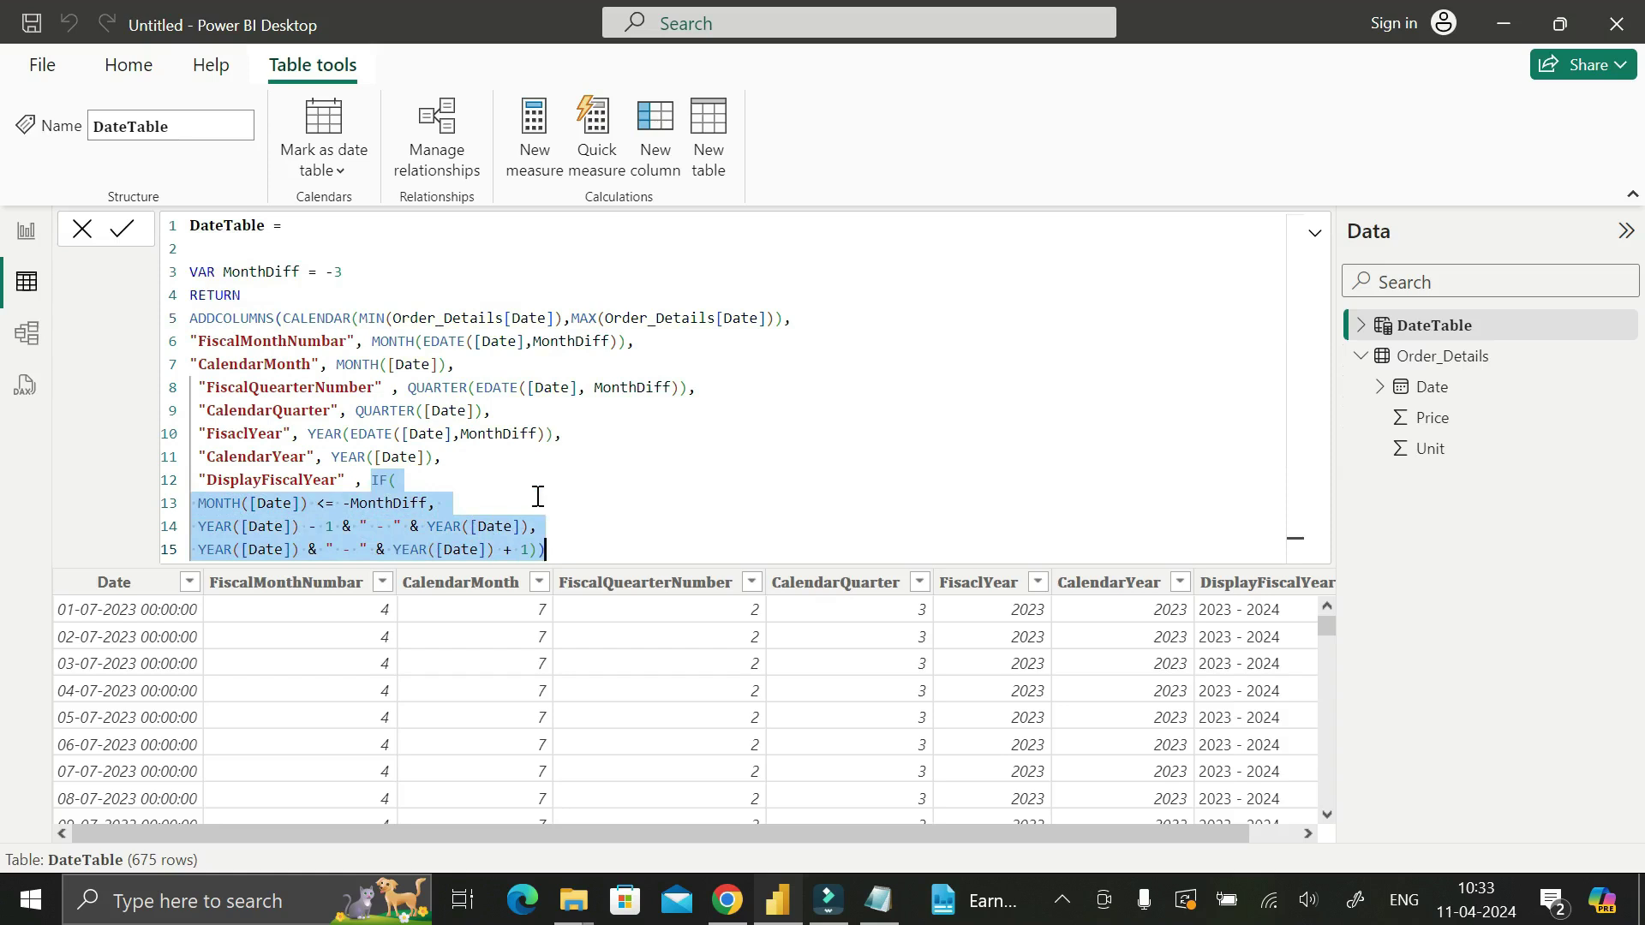
pyautogui.click(633, 524)
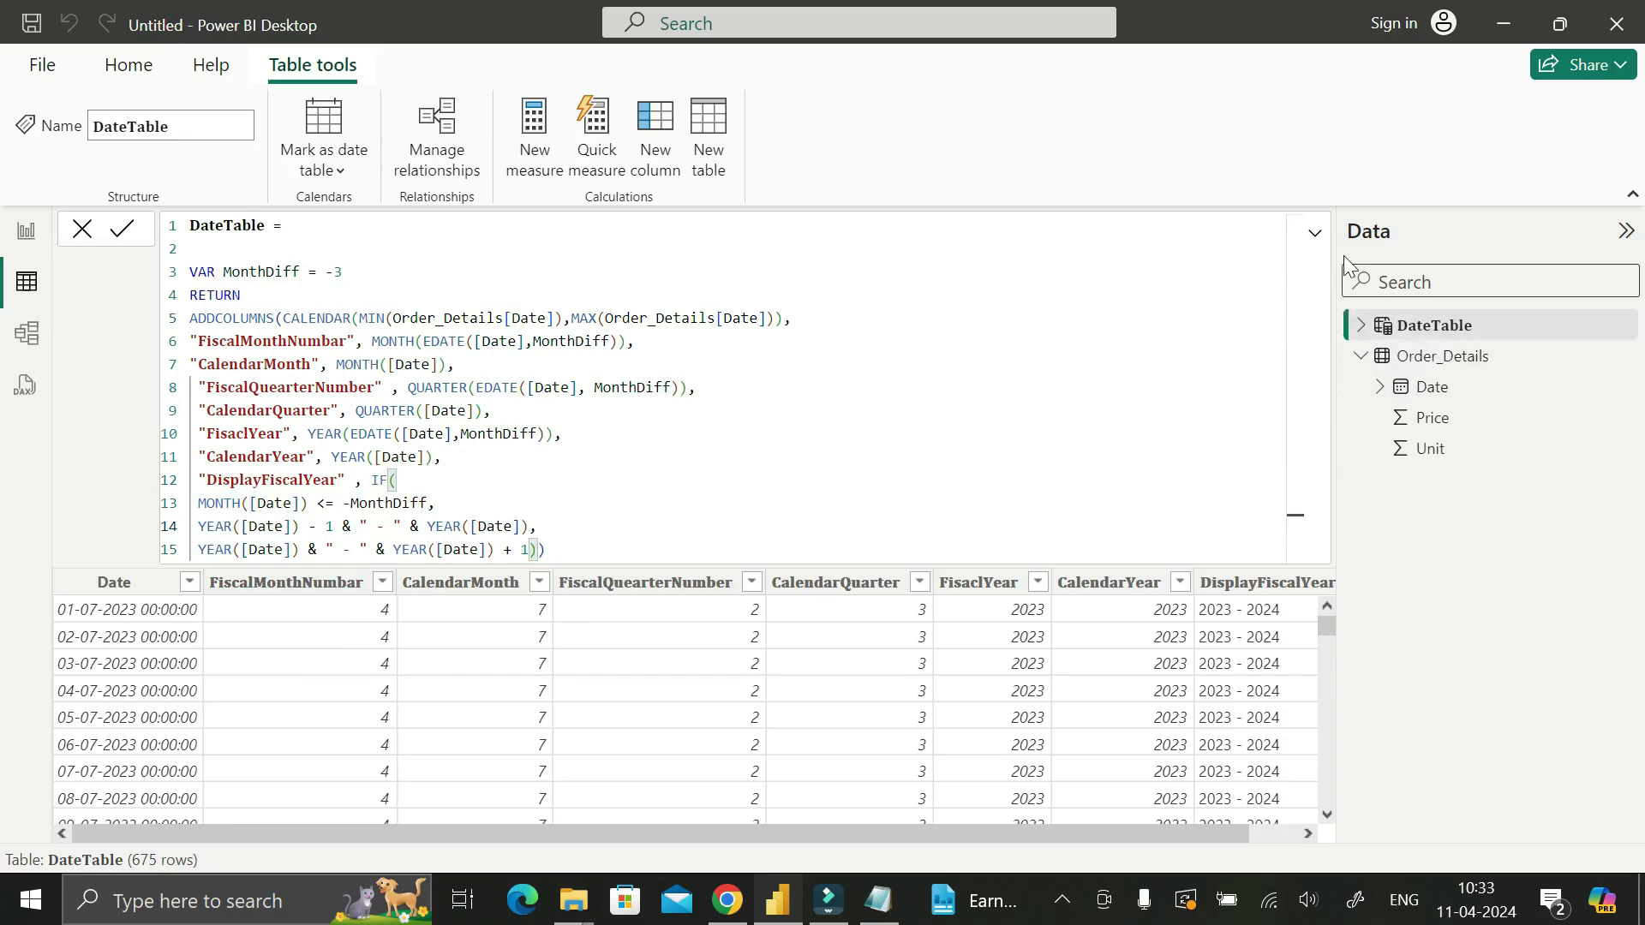
# Inspect the generated DateTable columns and Date values, and compare them with the full formula before collapsing it again
pyautogui.click(1315, 233)
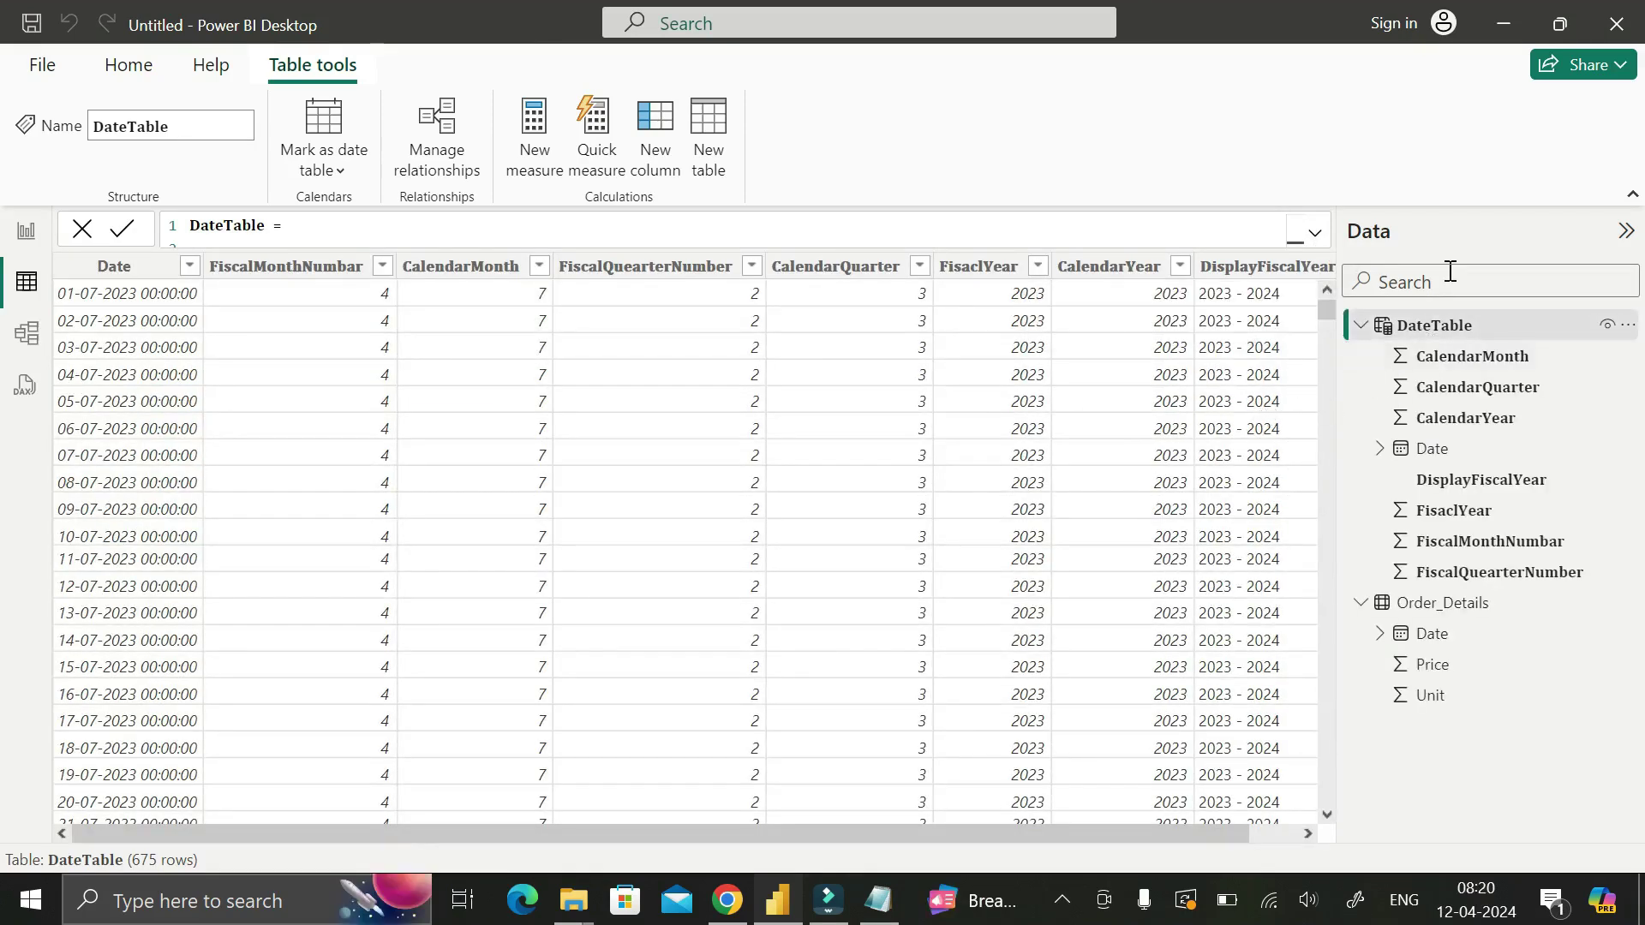
pyautogui.click(1456, 333)
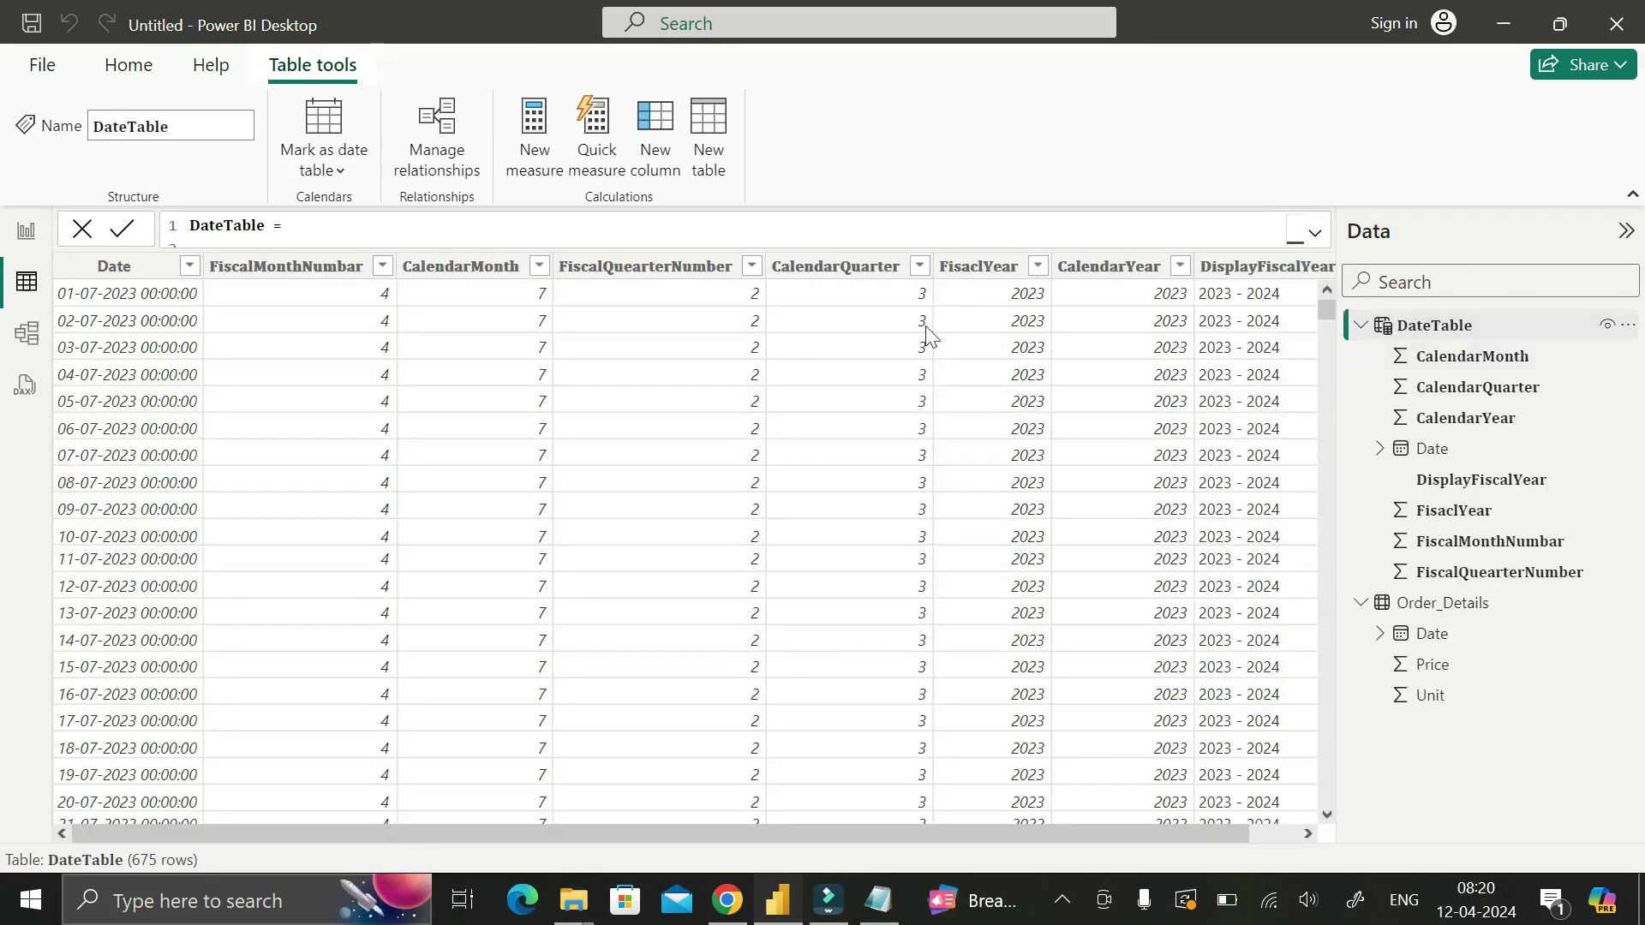
pyautogui.click(125, 272)
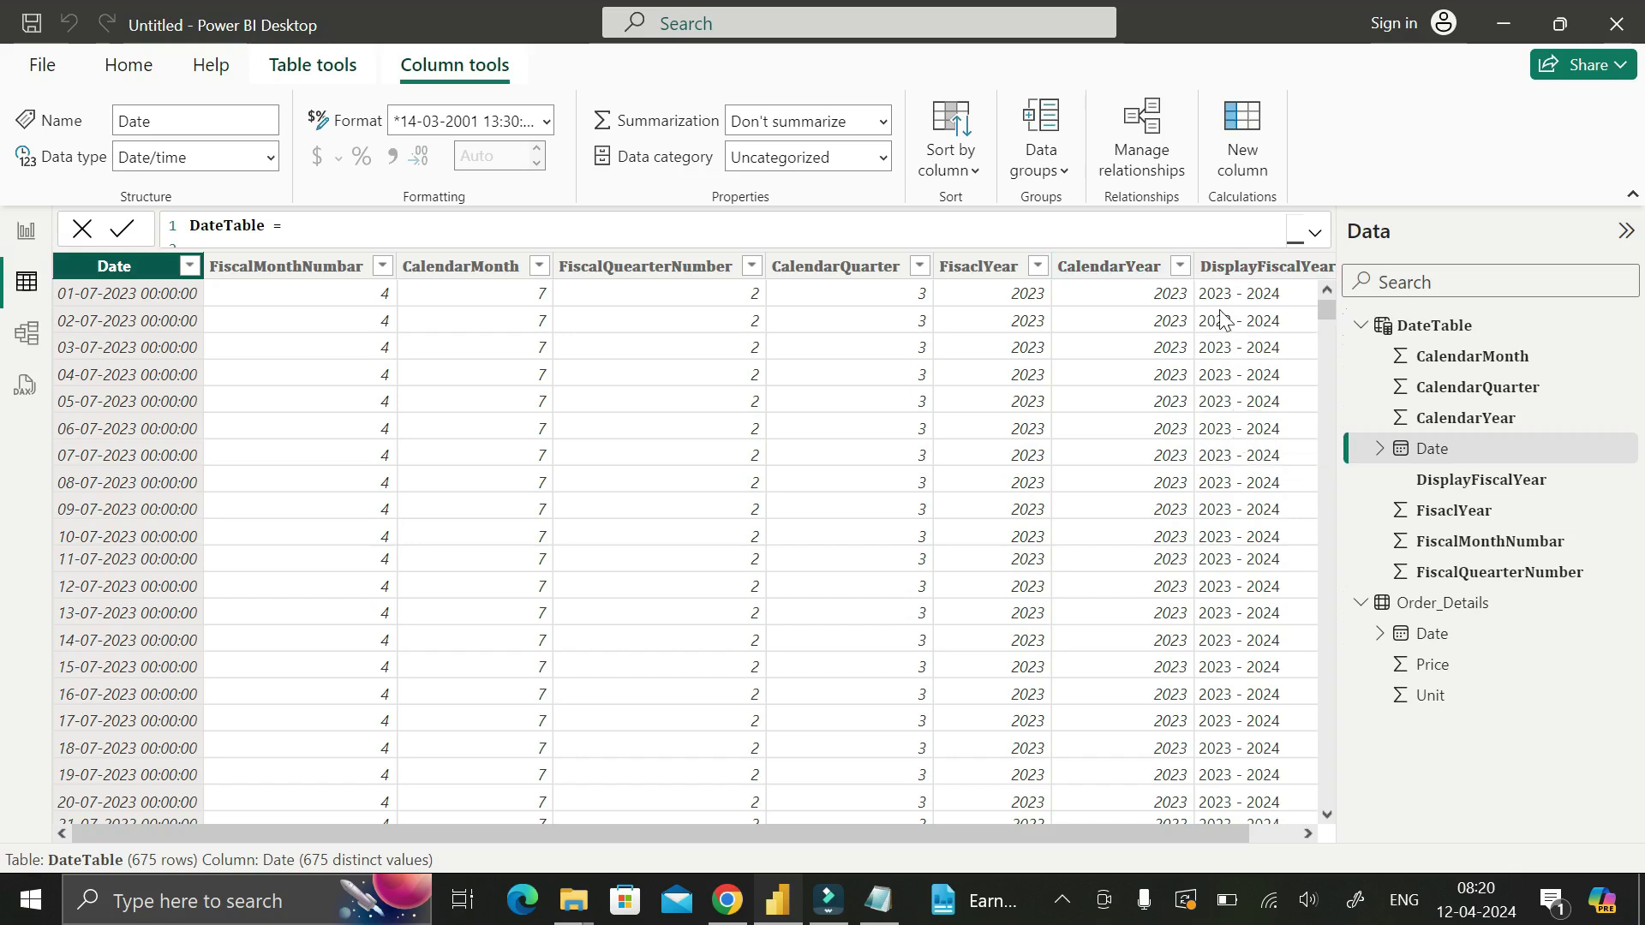
pyautogui.click(1184, 495)
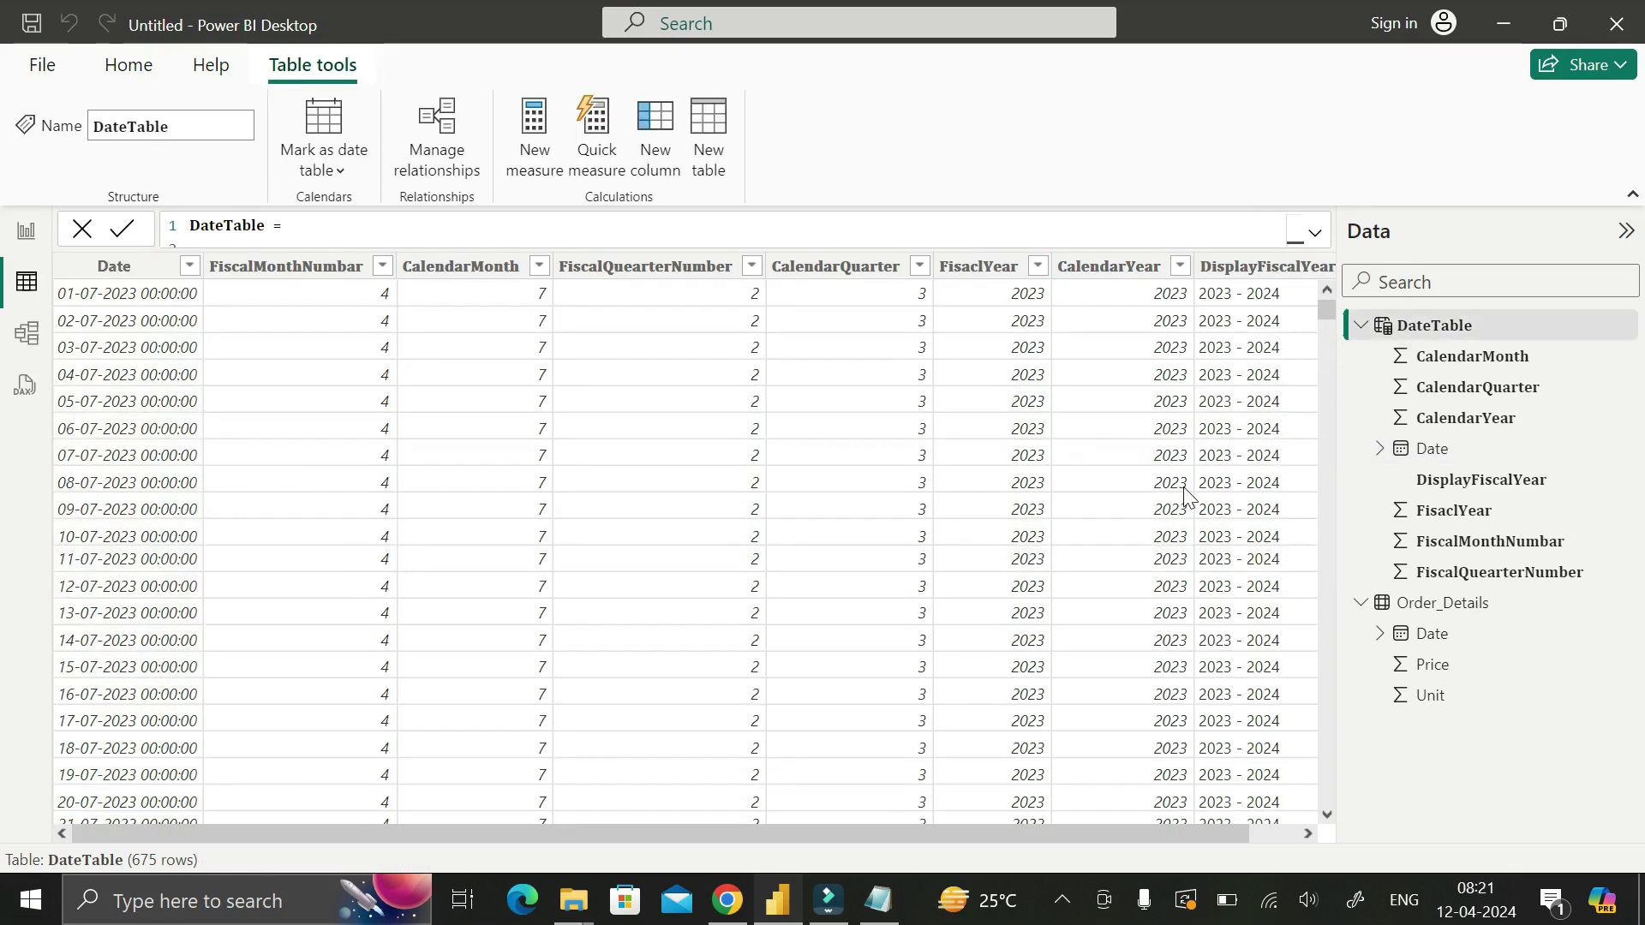
pyautogui.moveTo(1463, 339)
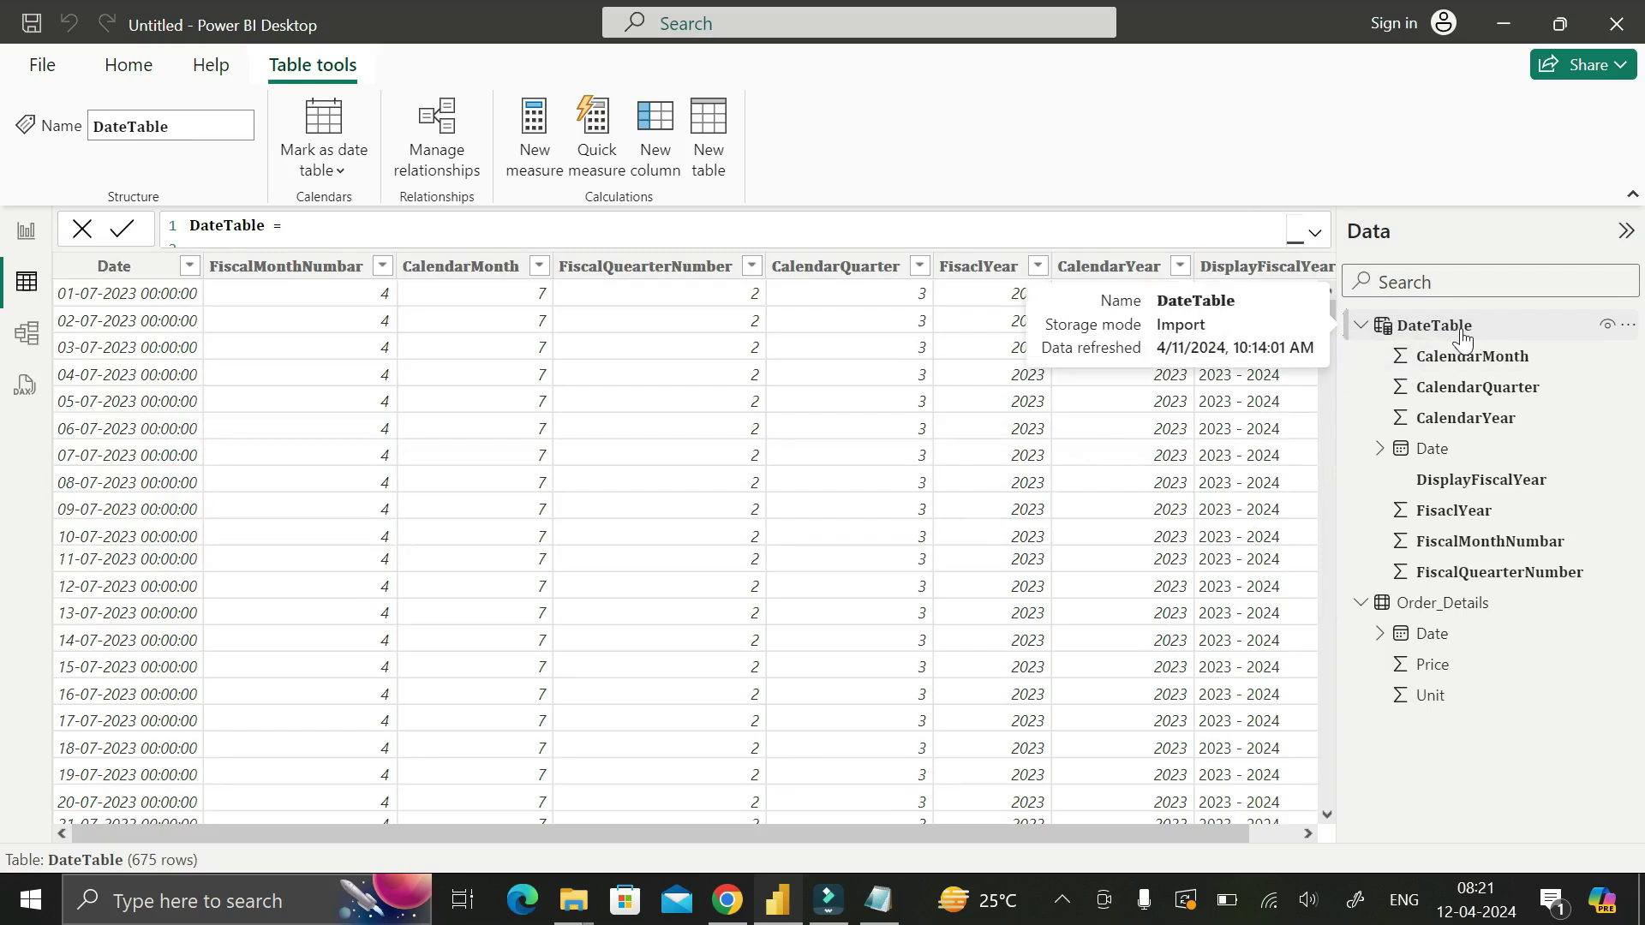
pyautogui.click(1315, 233)
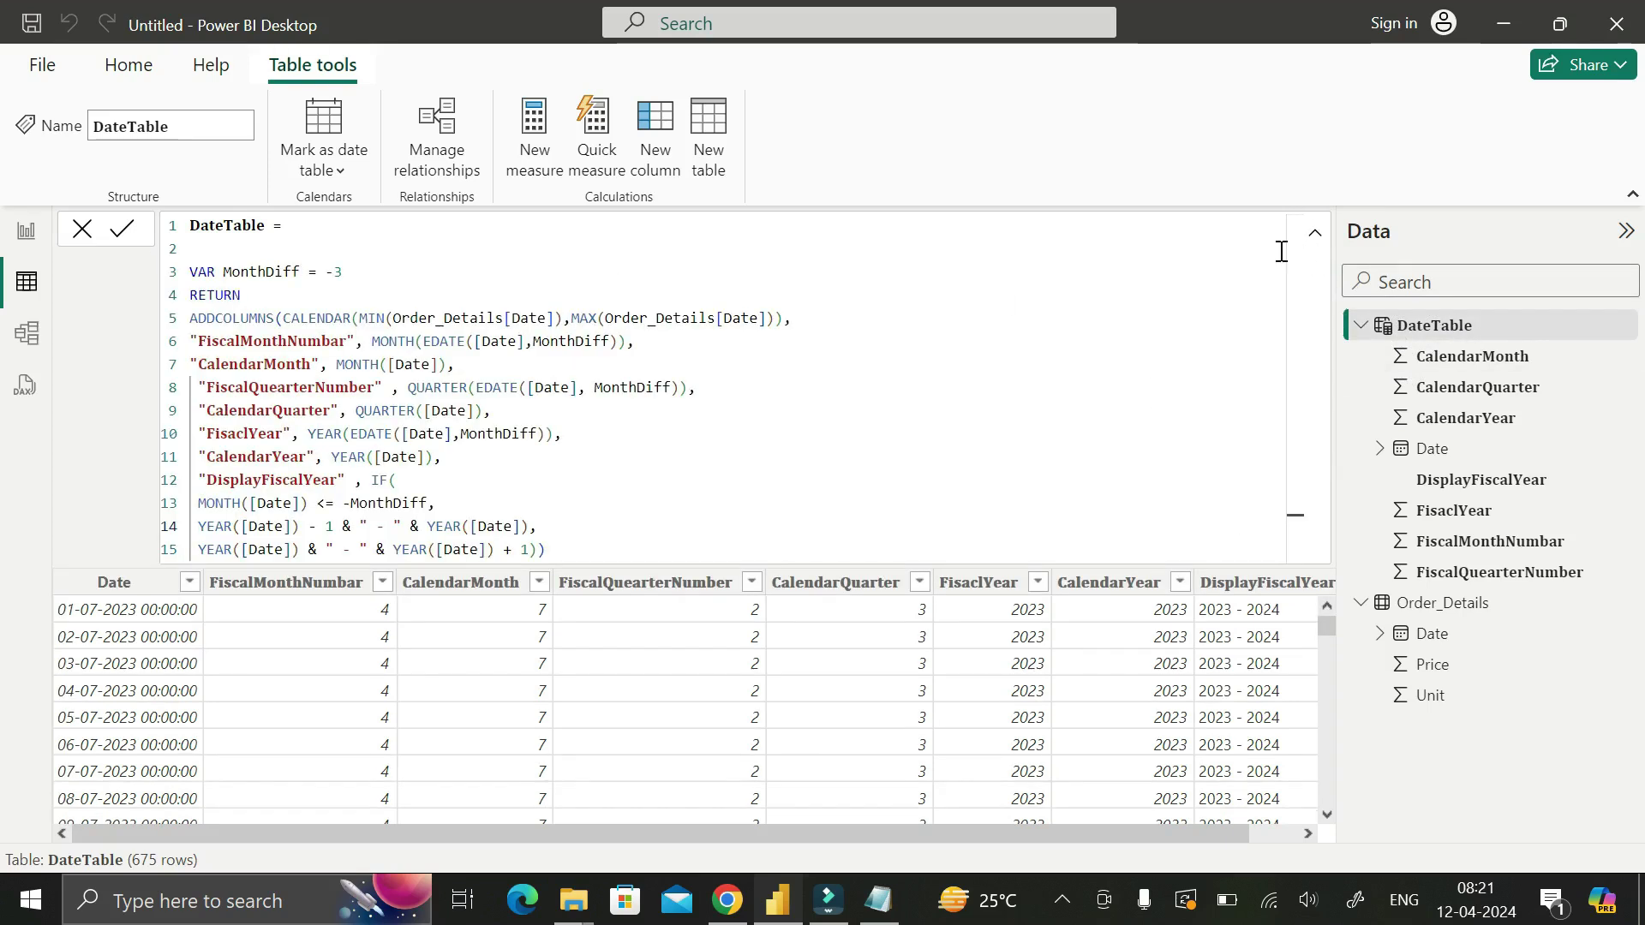
pyautogui.click(1315, 233)
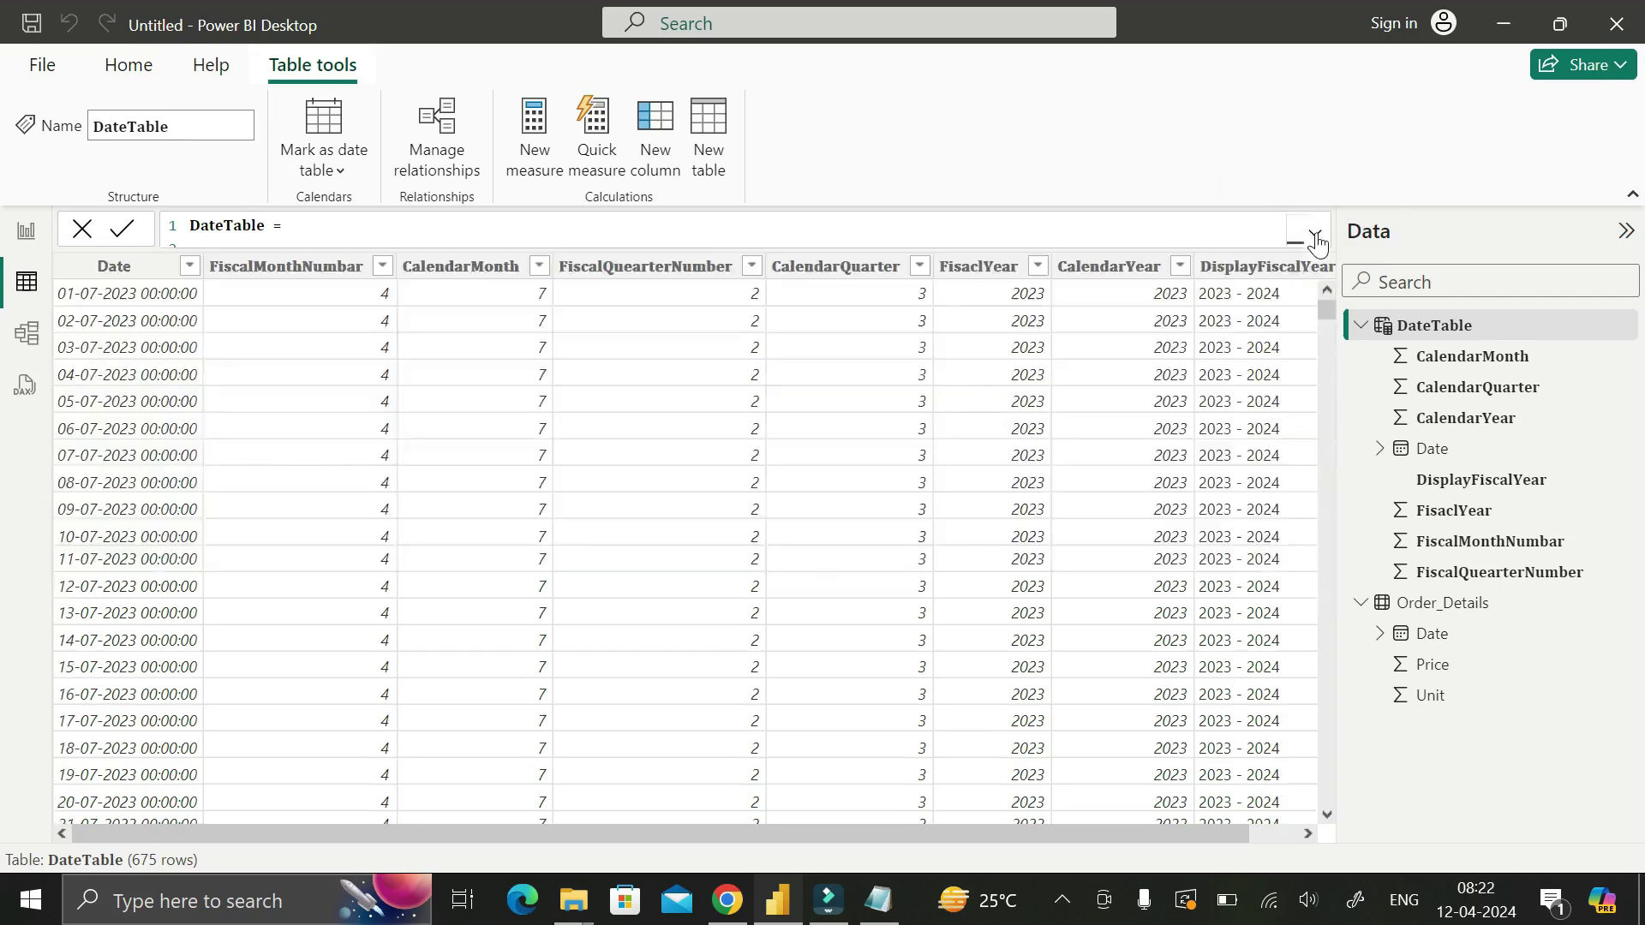
# Open the model diagram and move the DateTable card farther away from Order_Details
pyautogui.click(24, 336)
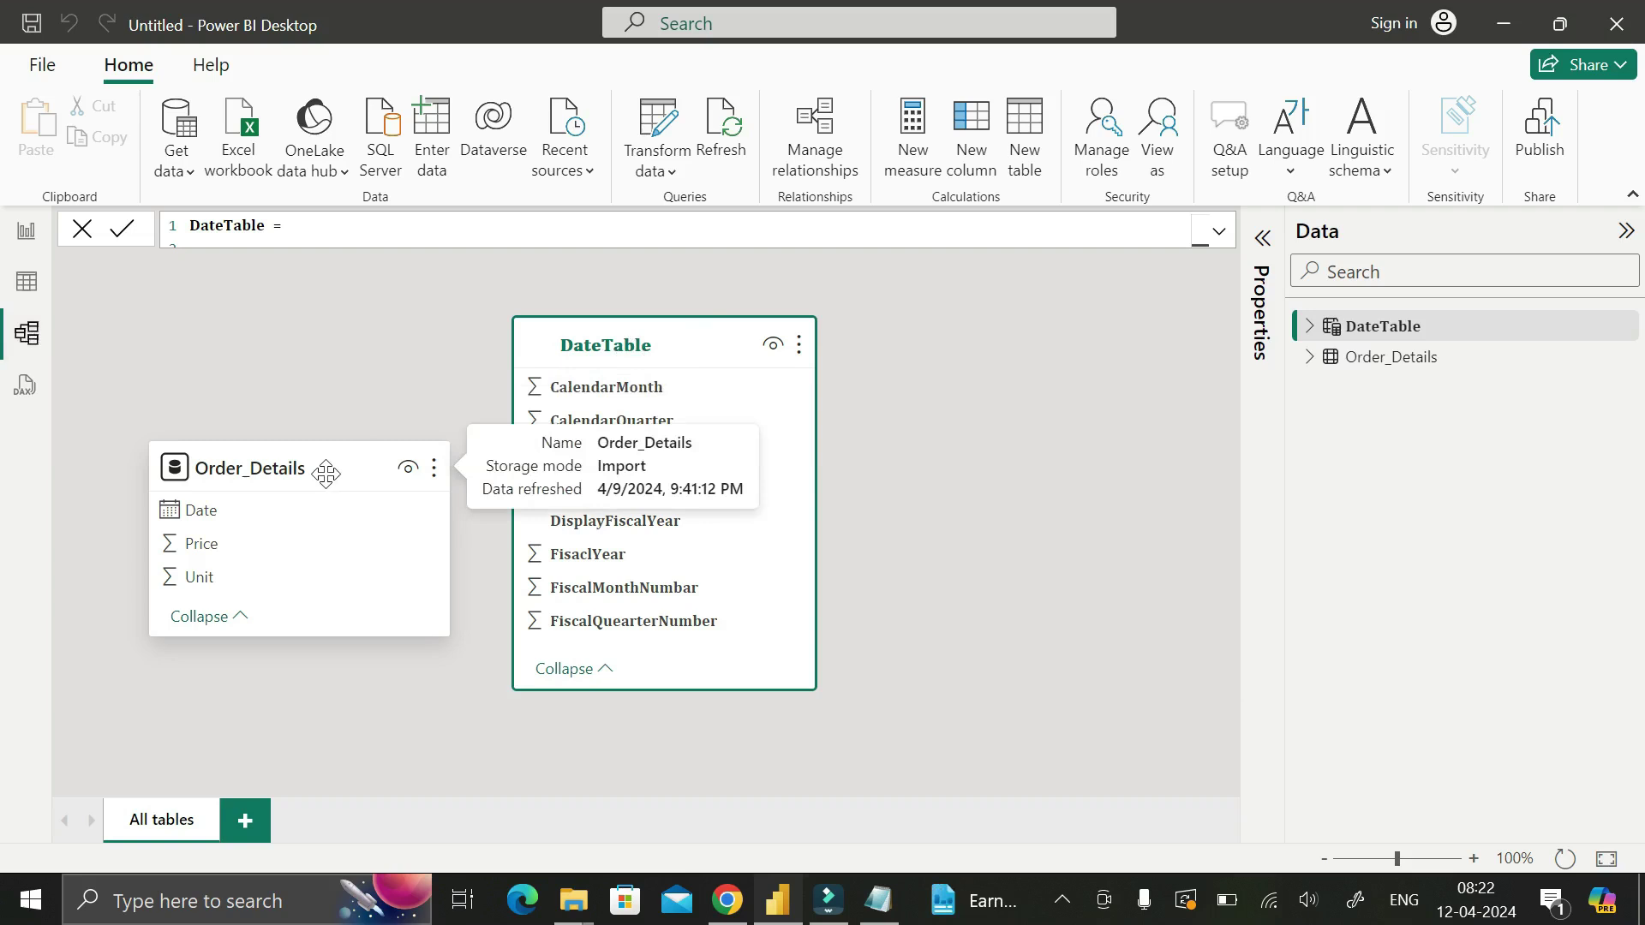
pyautogui.click(339, 365)
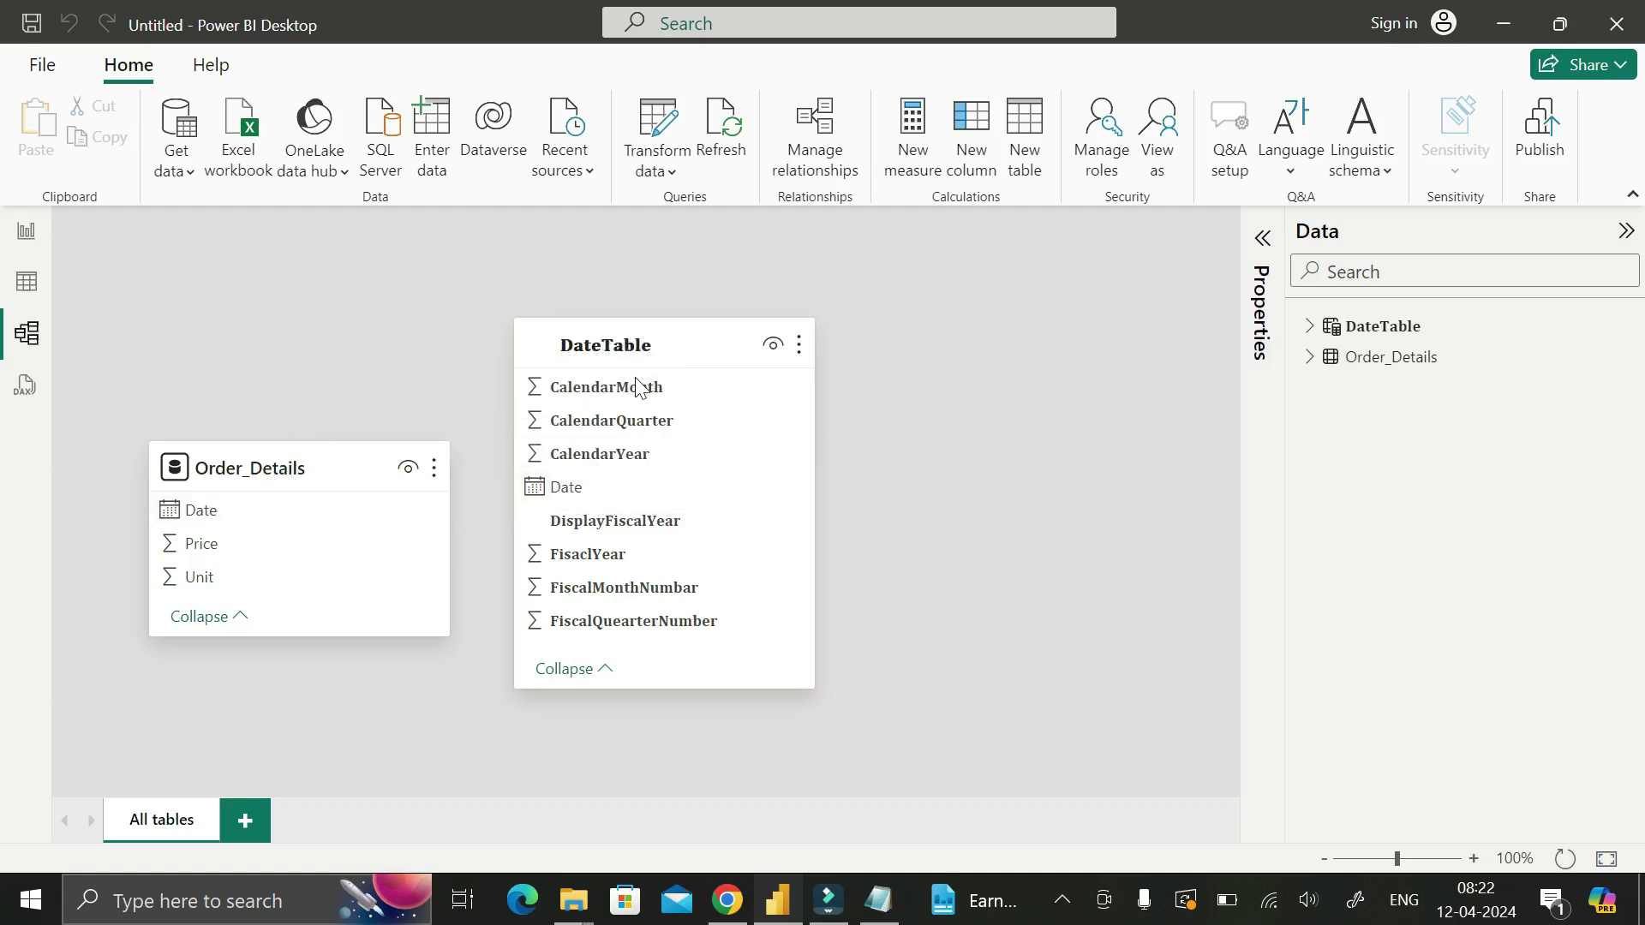
pyautogui.moveTo(651, 346); pyautogui.dragTo(820, 330)
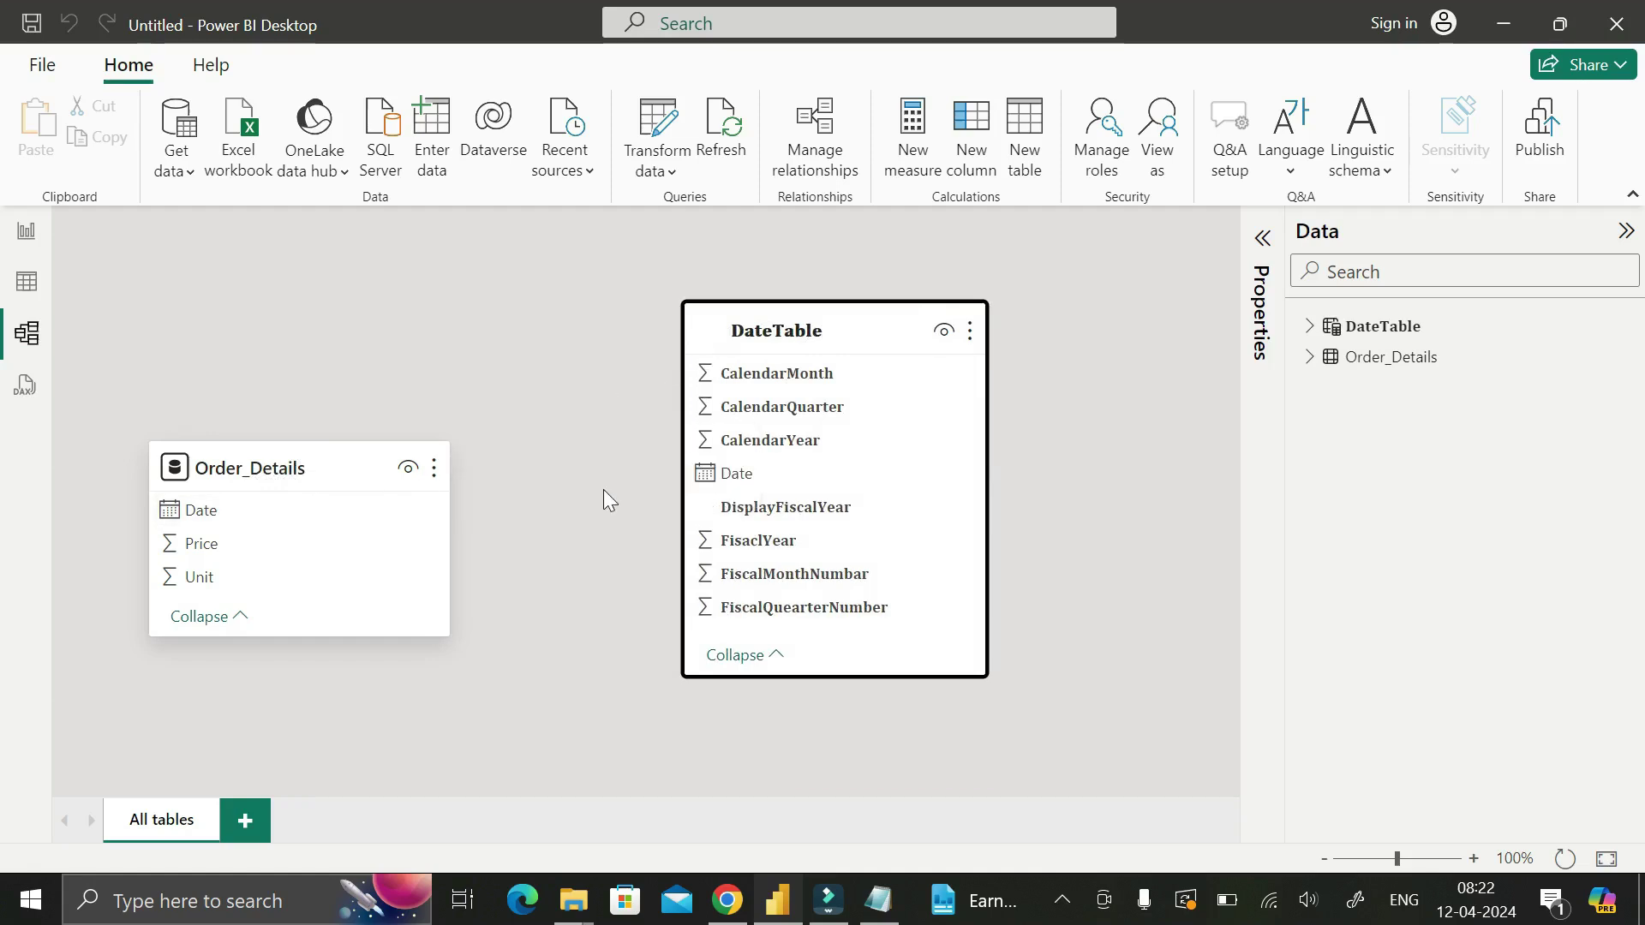
# Relate the Date field of Order_Details to the Date field of DateTable, and hide the Order_Details Date field
pyautogui.moveTo(308, 525); pyautogui.dragTo(775, 484)
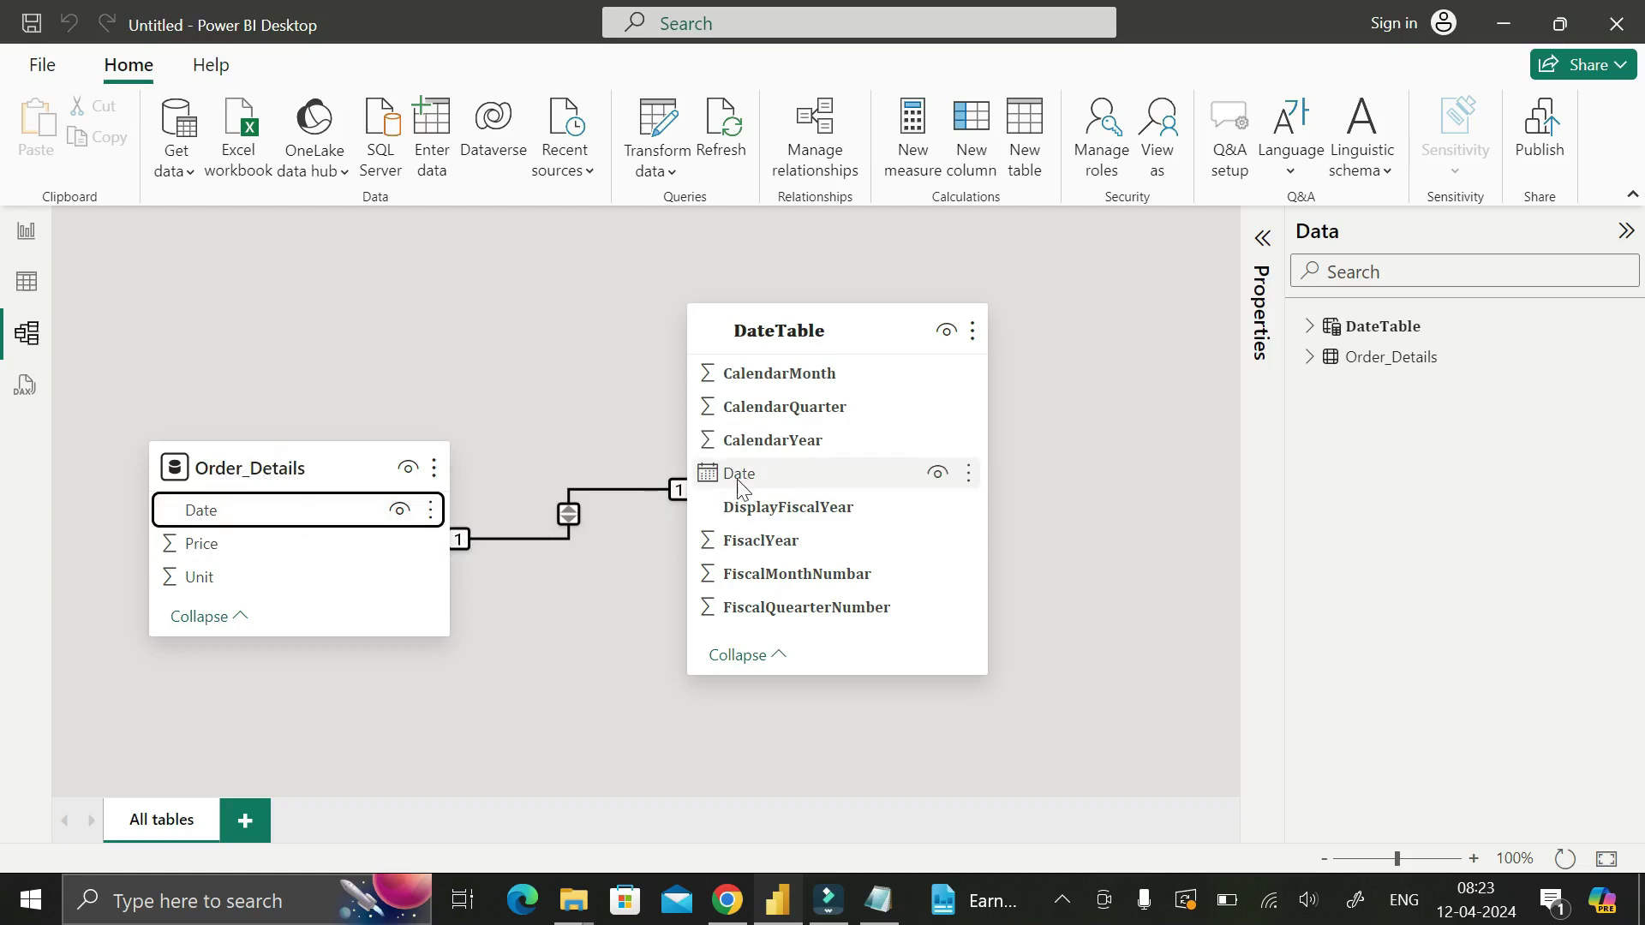
pyautogui.click(405, 518)
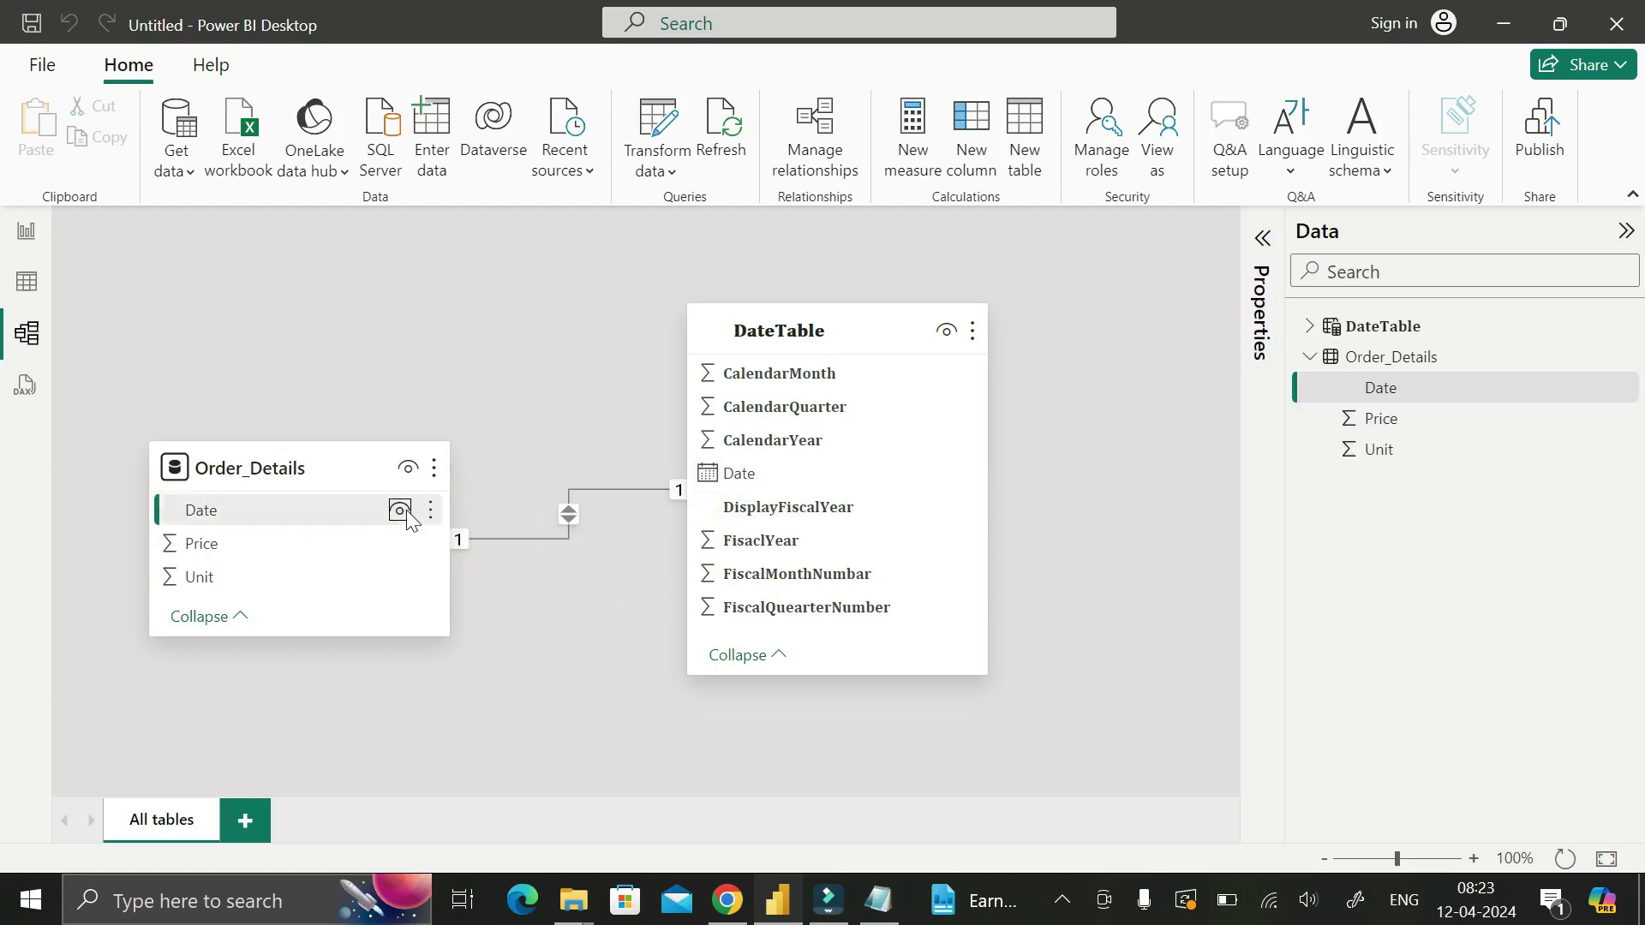
pyautogui.moveTo(802, 486); pyautogui.dragTo(773, 485)
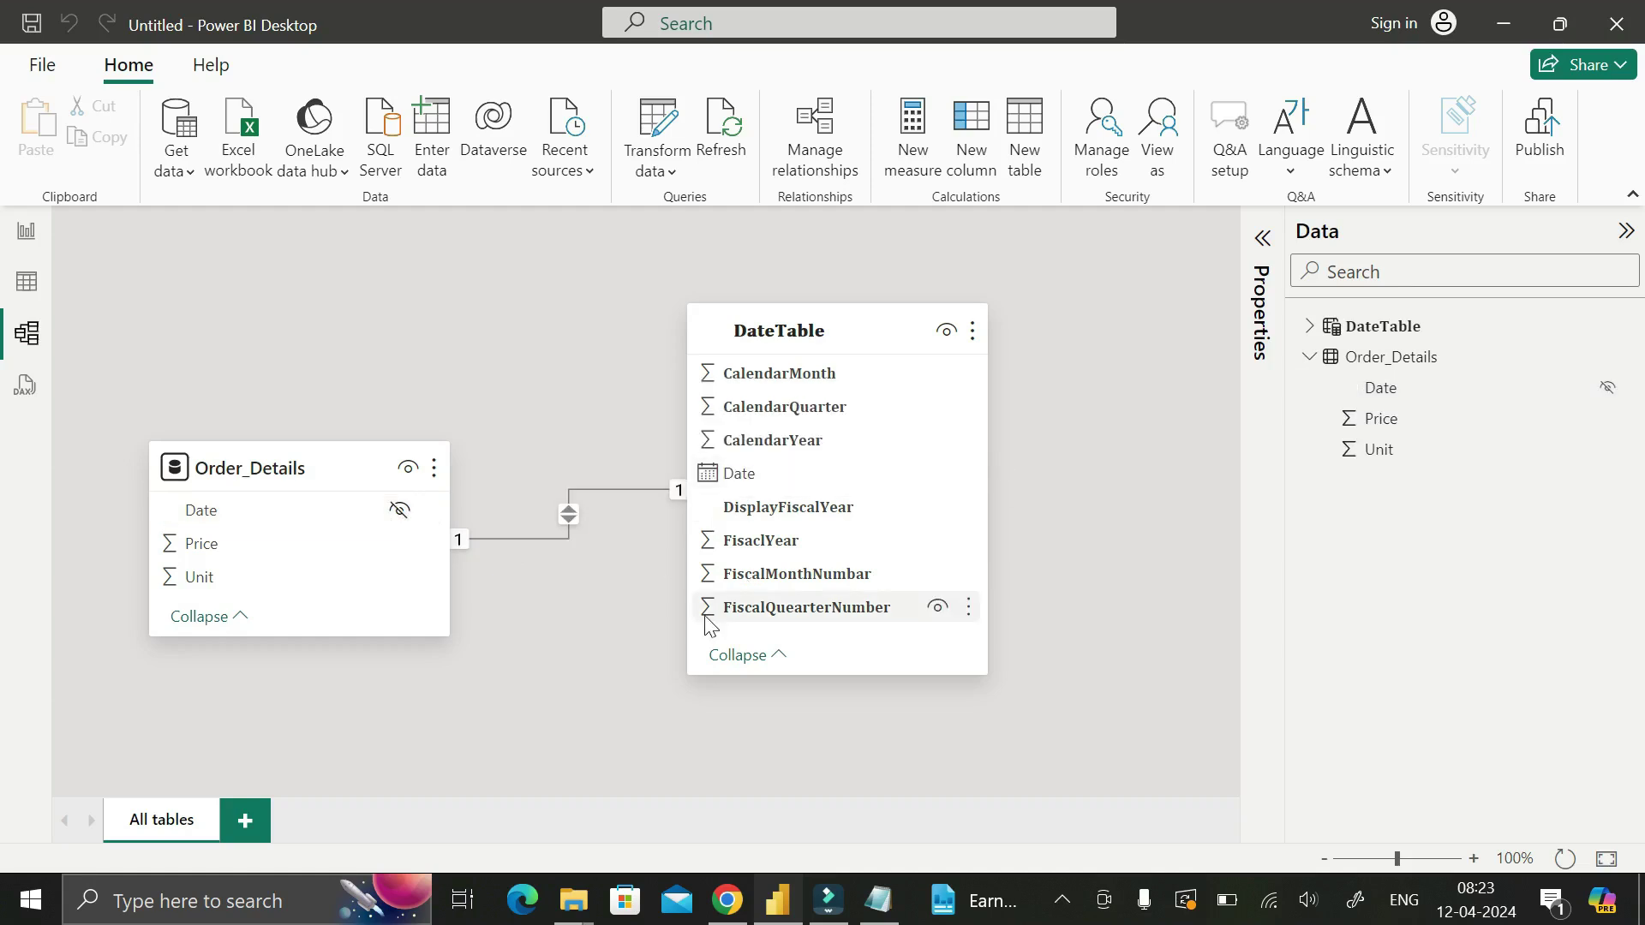
# Build a table visual of DisplayFiscalYear and Sum of Unit on Page 2, placed near the page's upper edge and shortened around its rows
pyautogui.click(21, 246)
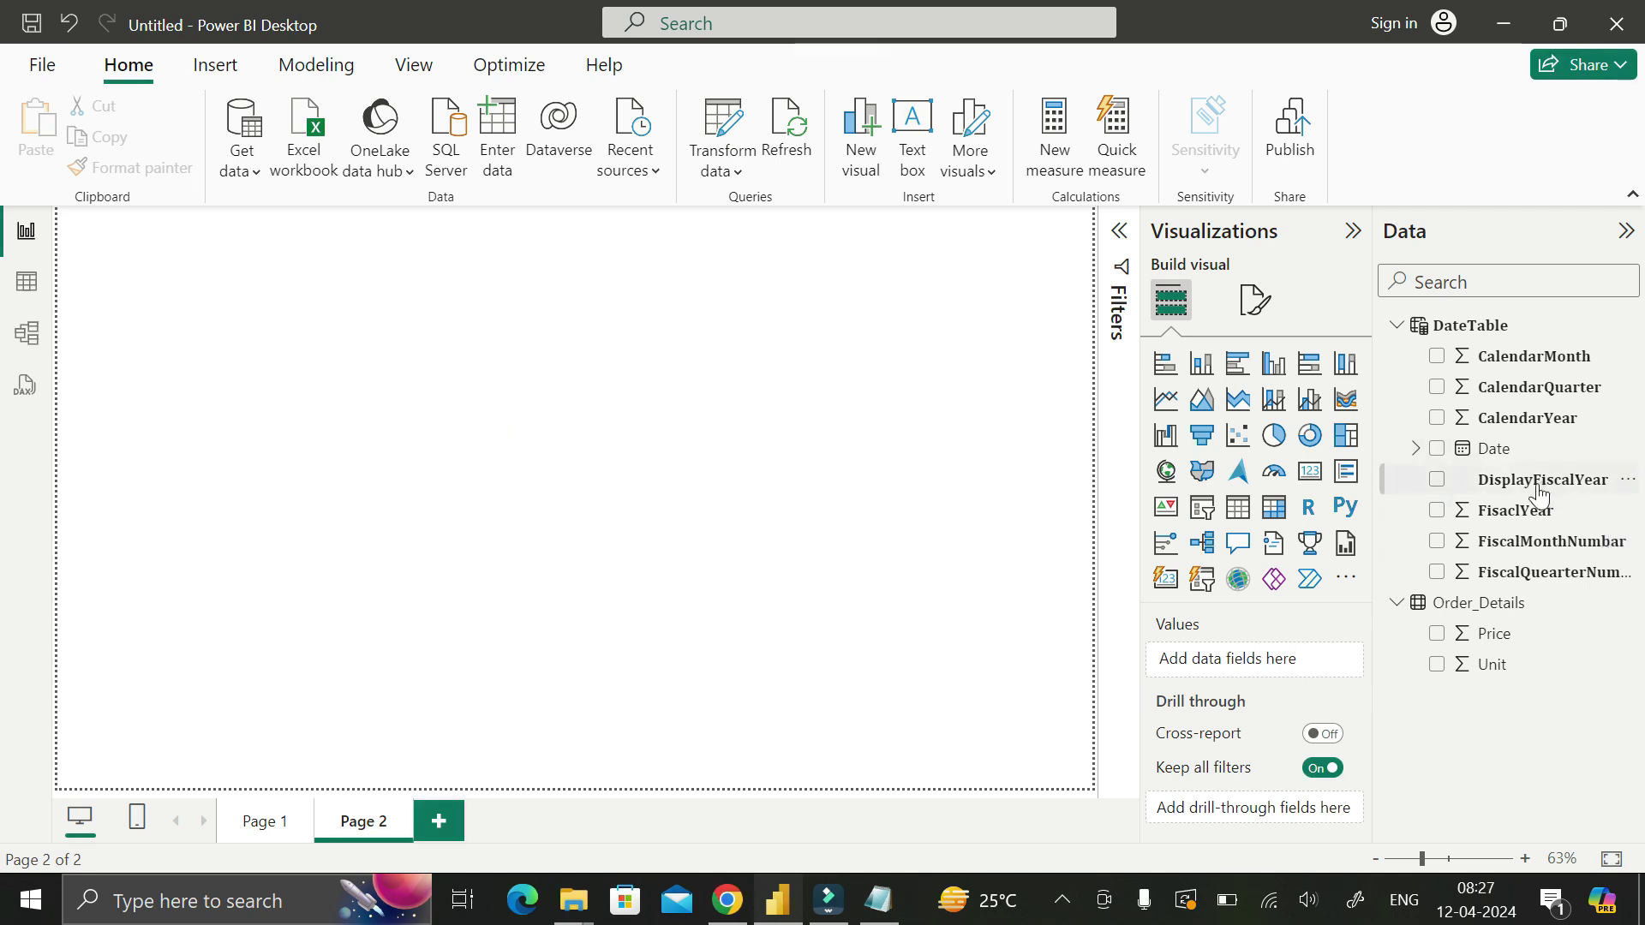
pyautogui.moveTo(1536, 487); pyautogui.dragTo(530, 567)
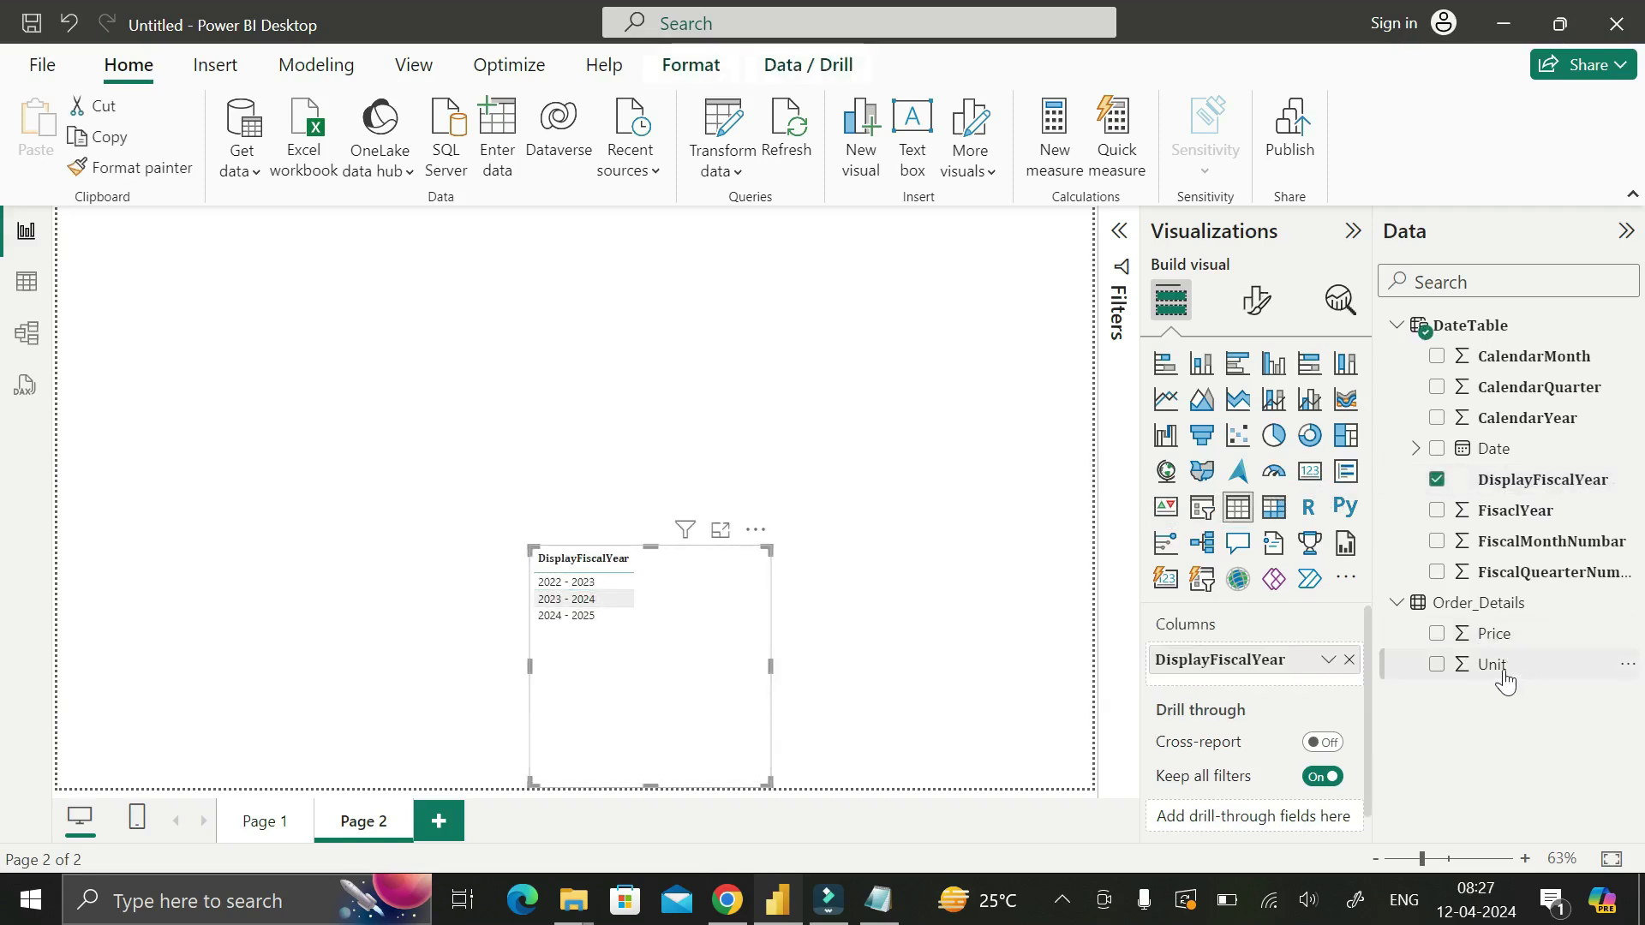
pyautogui.moveTo(1495, 666); pyautogui.dragTo(1239, 672)
pyautogui.moveTo(626, 557); pyautogui.dragTo(517, 283)
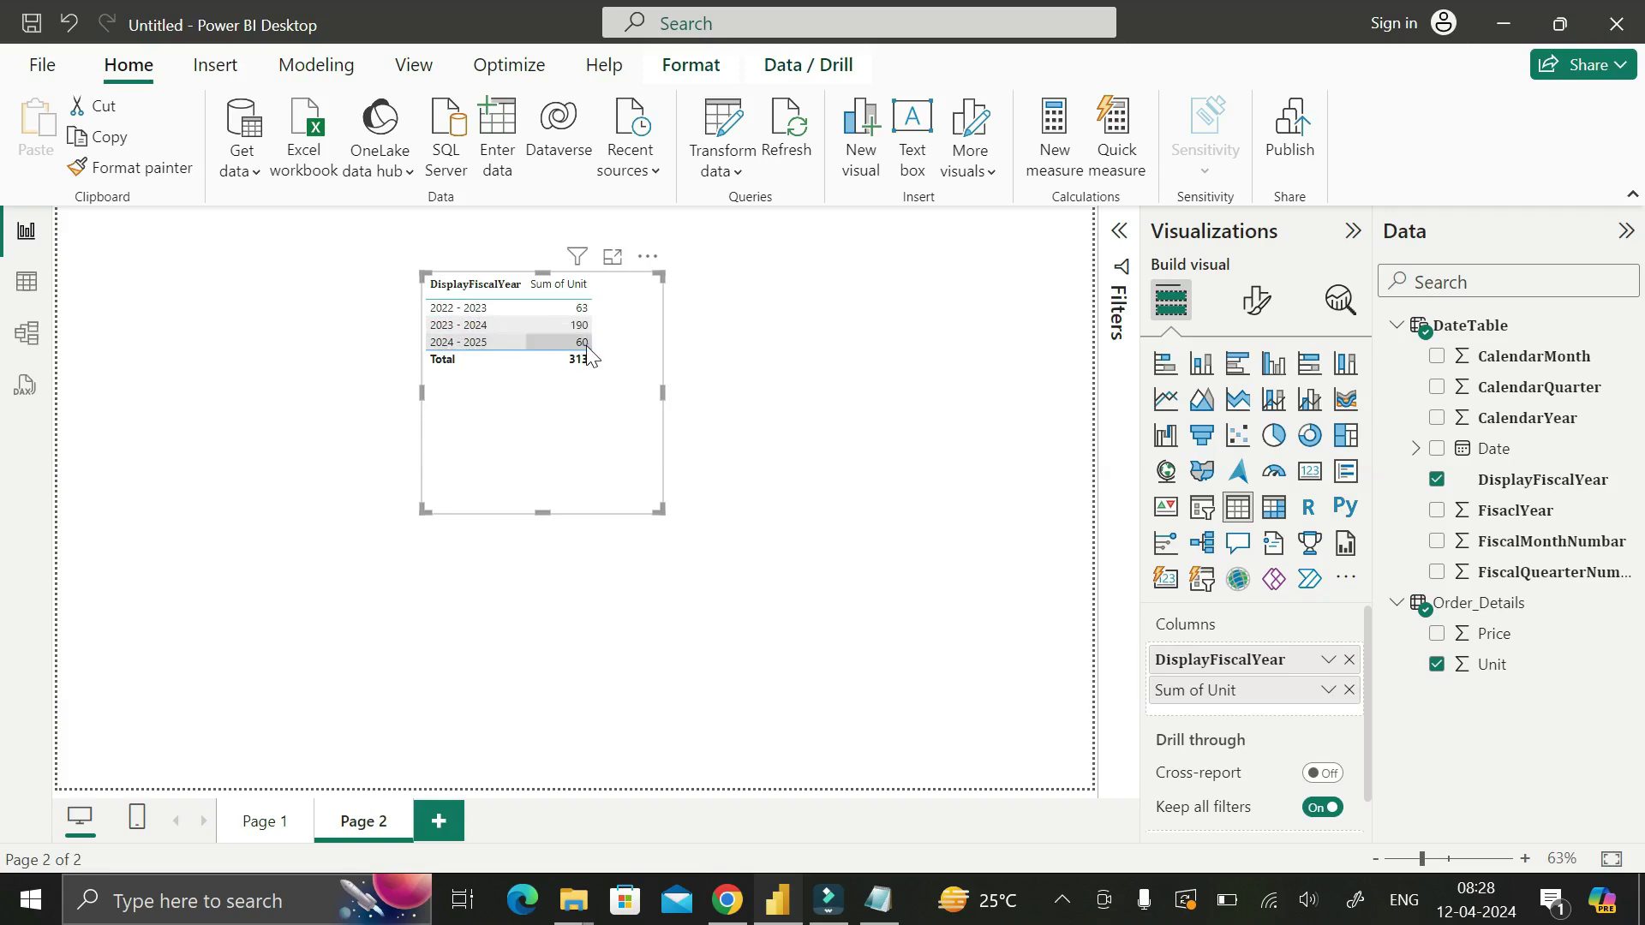
pyautogui.moveTo(542, 511); pyautogui.dragTo(548, 387)
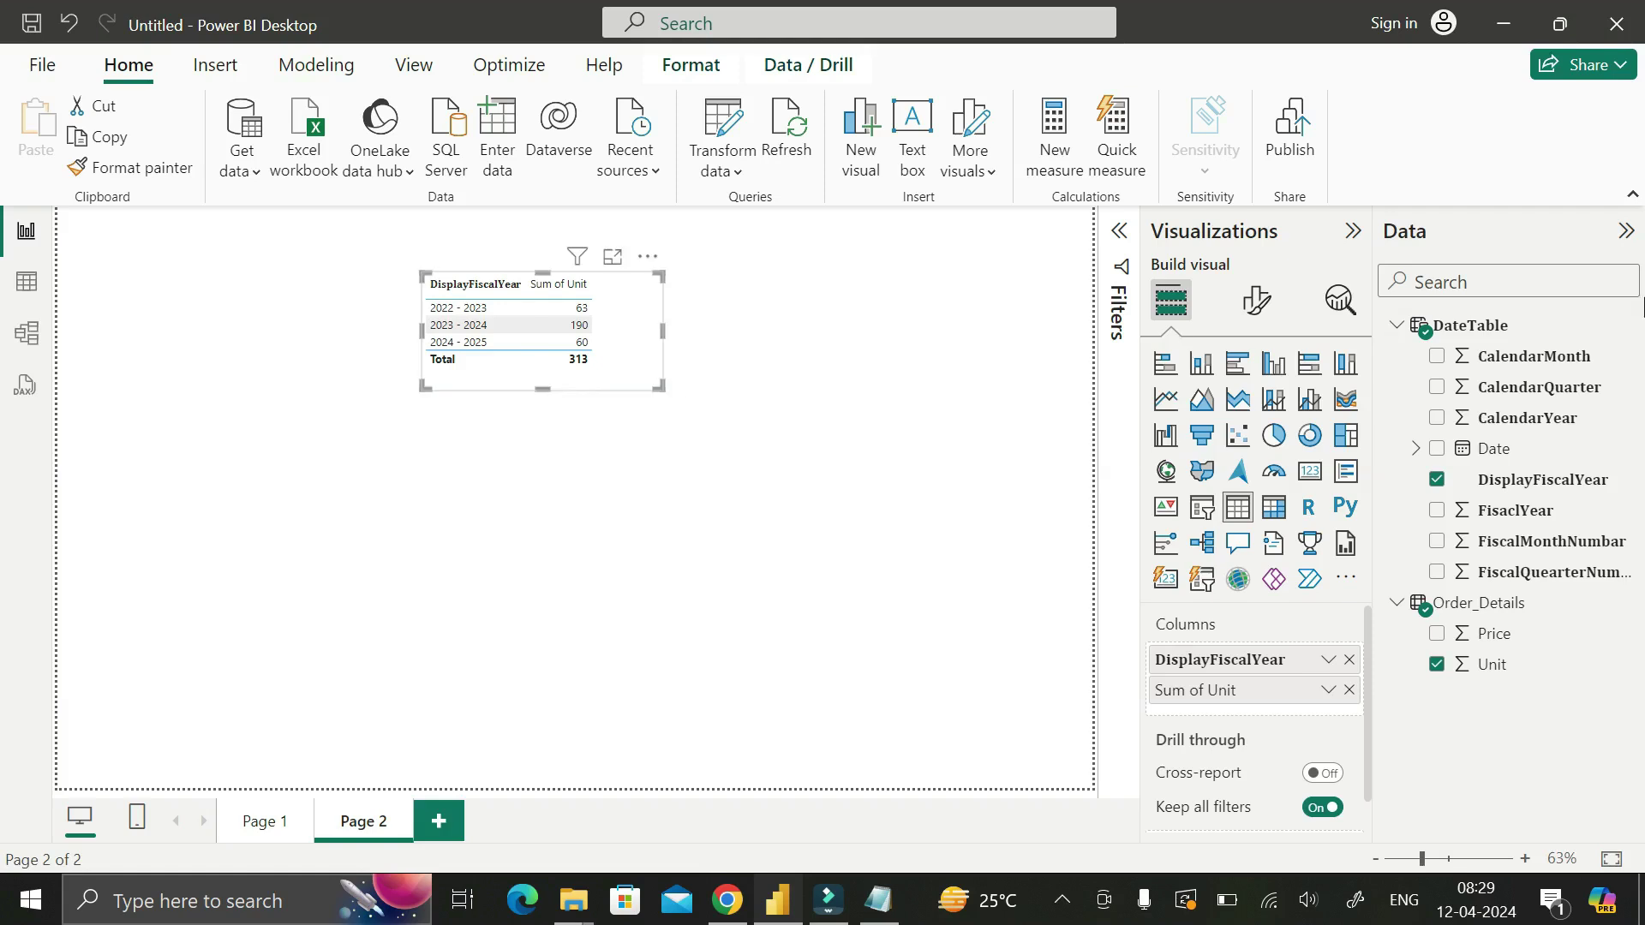